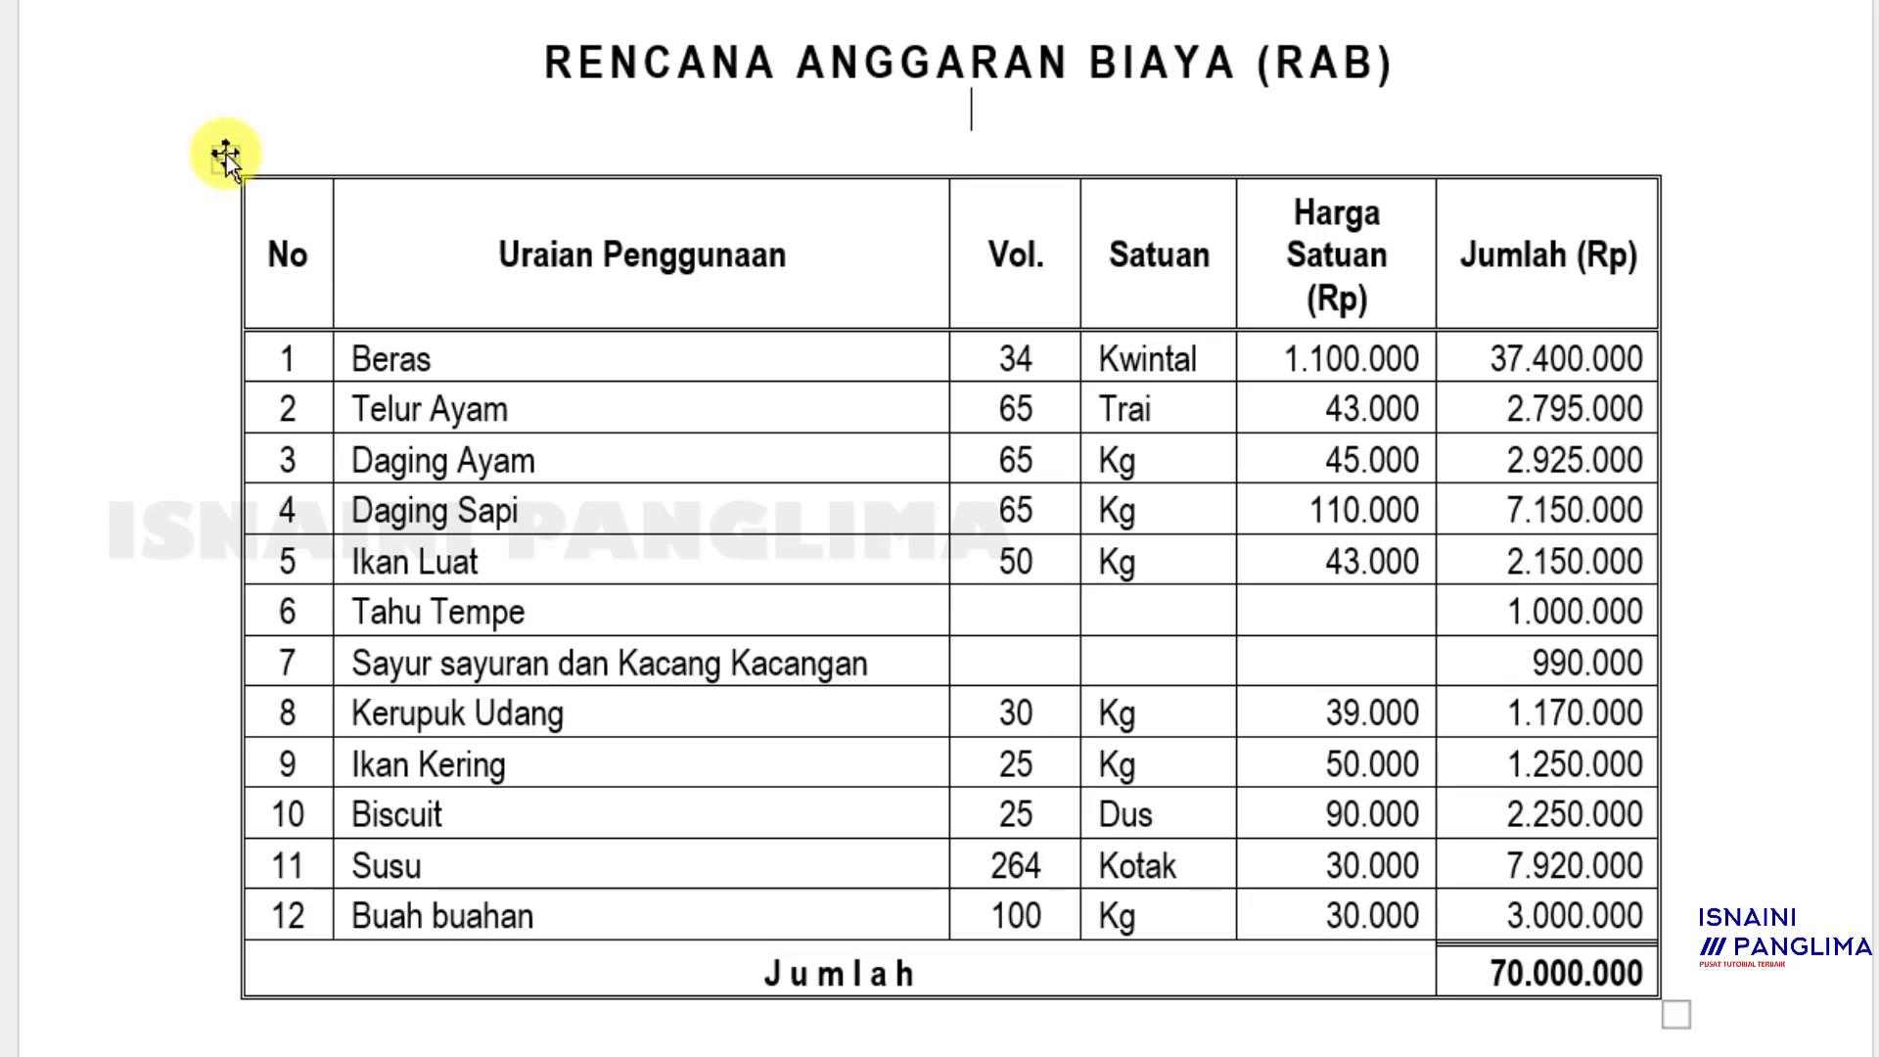
Clear the budget table's contents, then undo to bring them back
left_click(225, 154)
key("Delete")
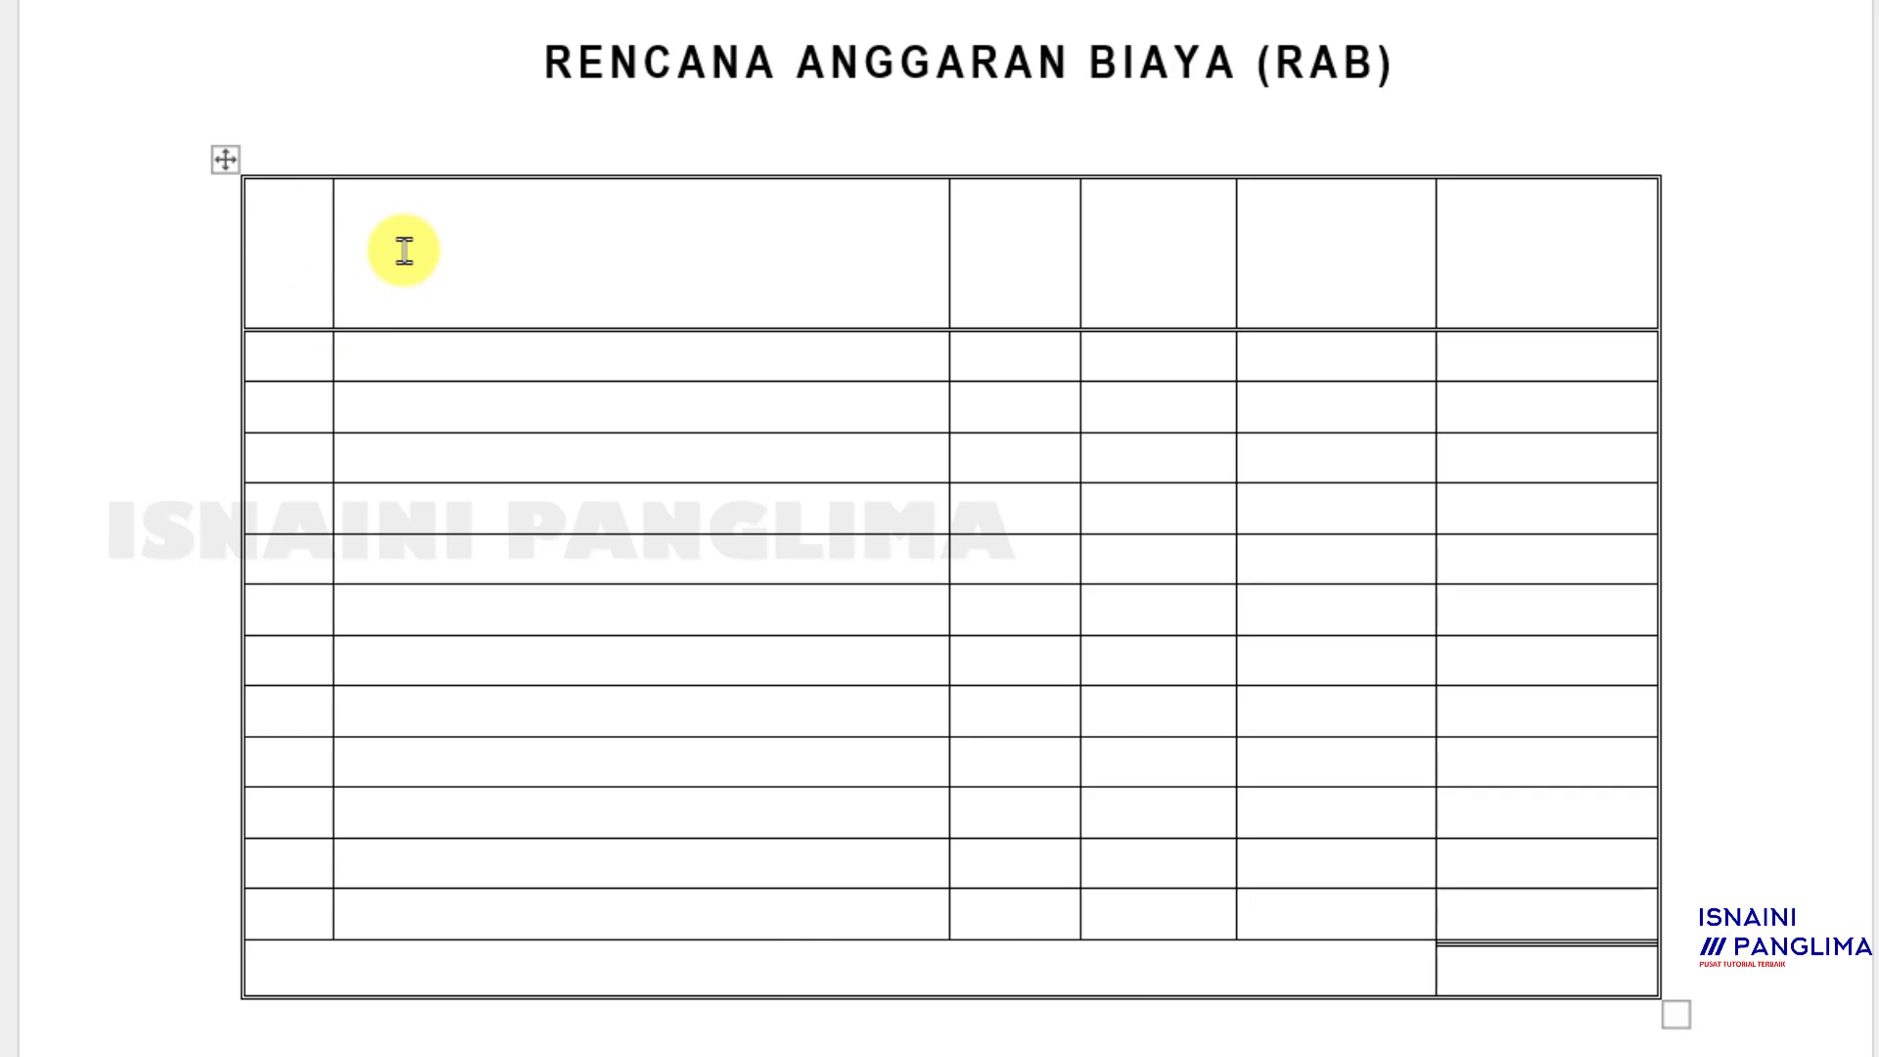
key("ctrl+z")
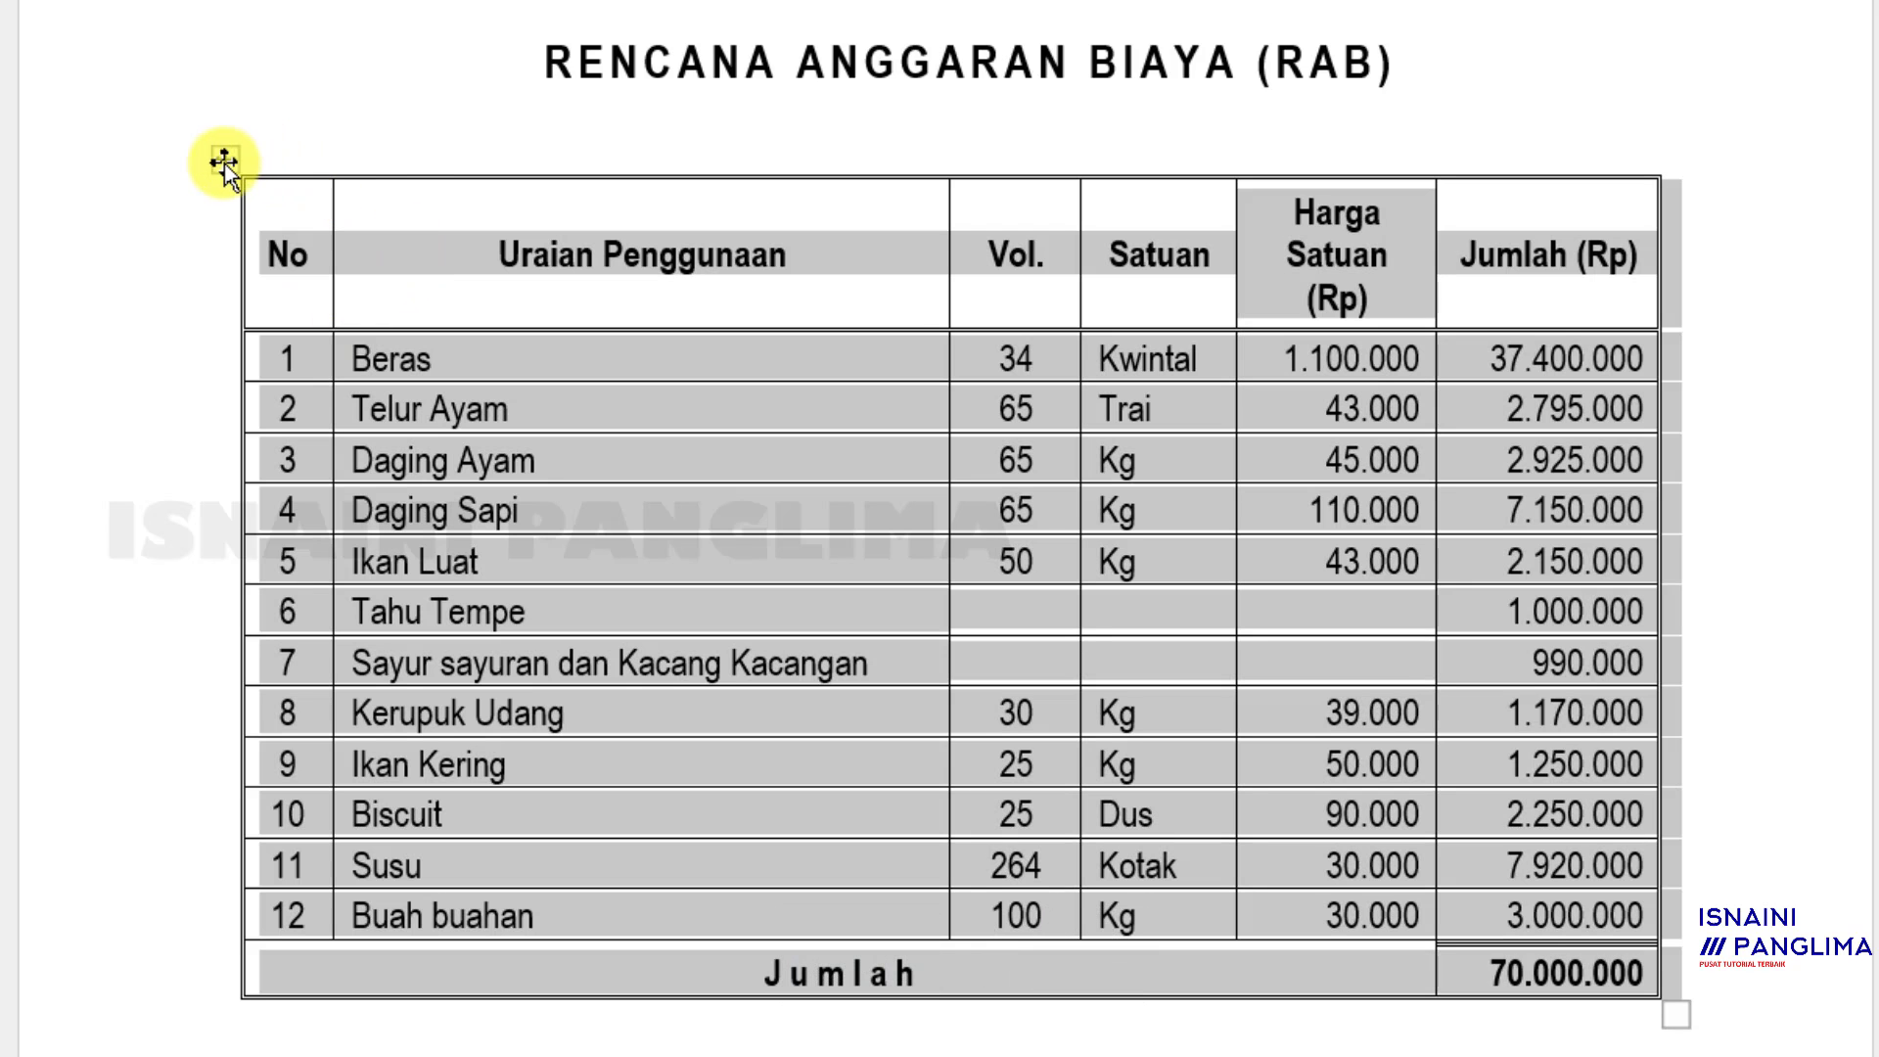
Delete the entire RAB budget table, leaving just the RAB heading
left_click(221, 161)
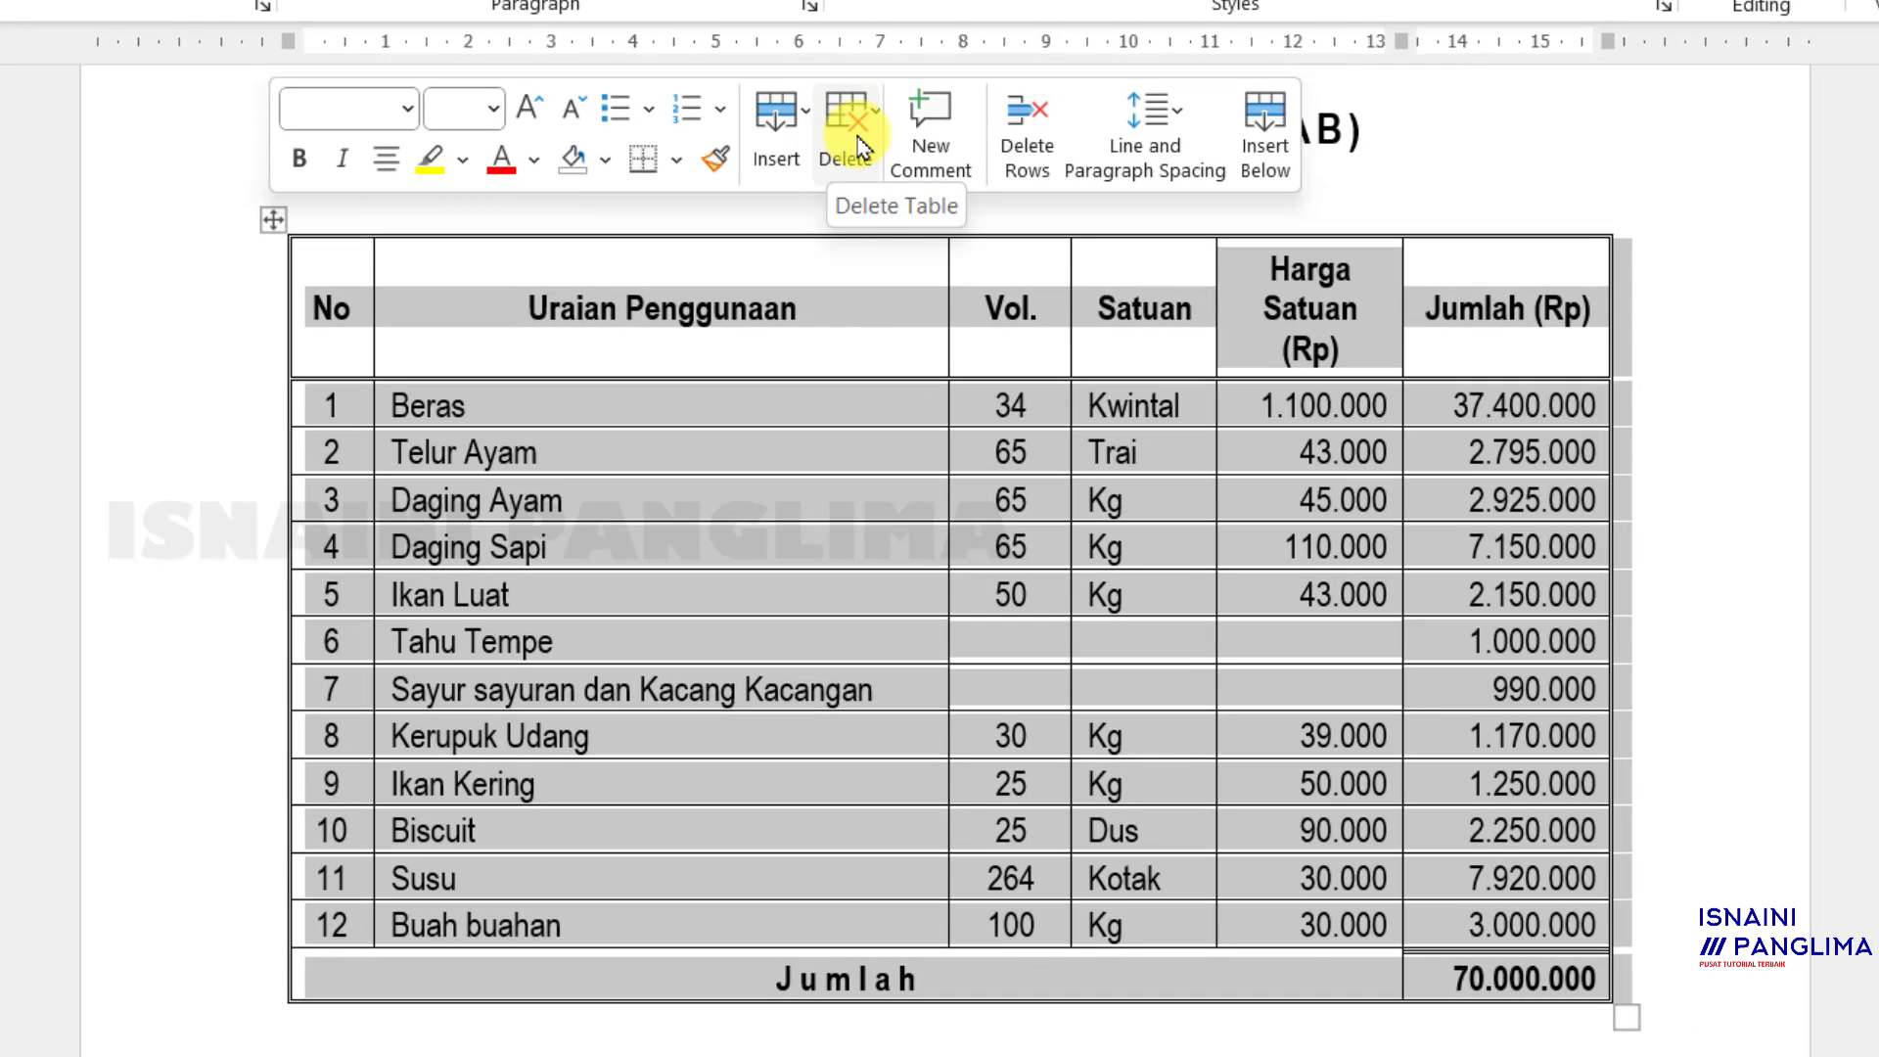
left_click(849, 78)
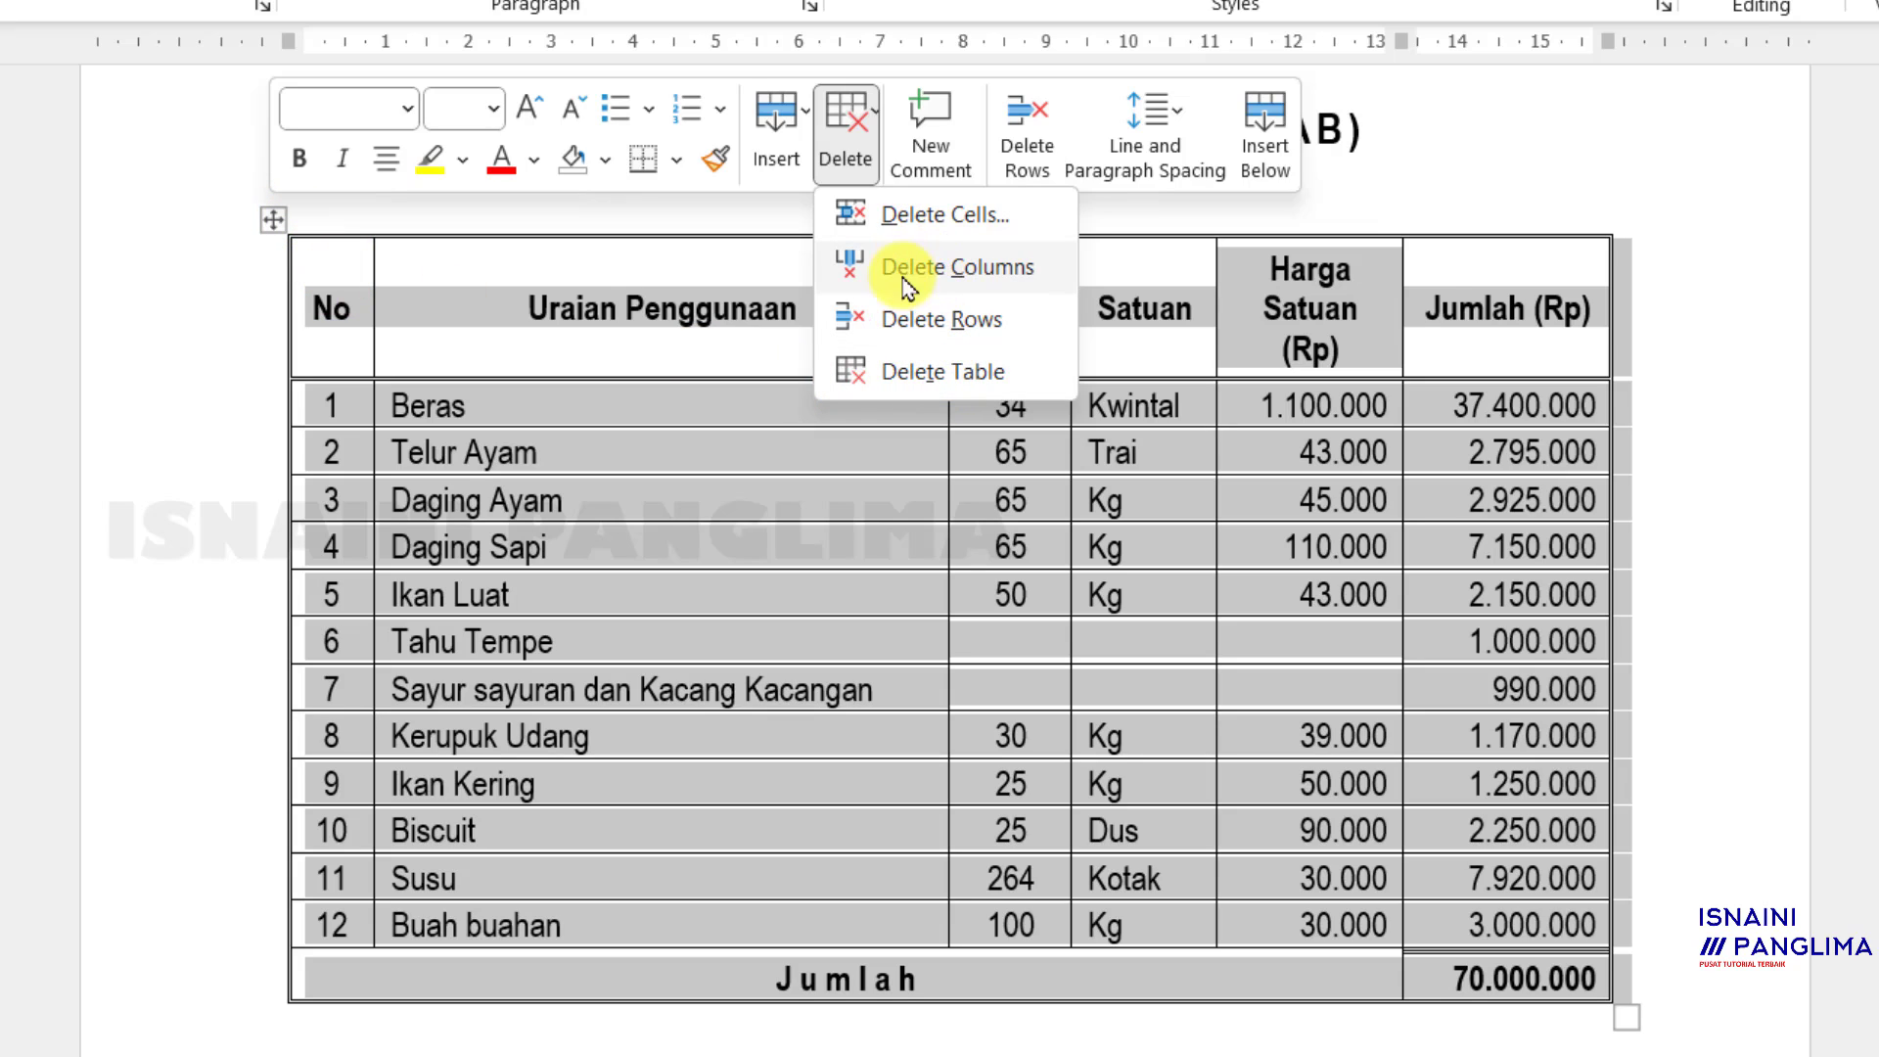
left_click(928, 372)
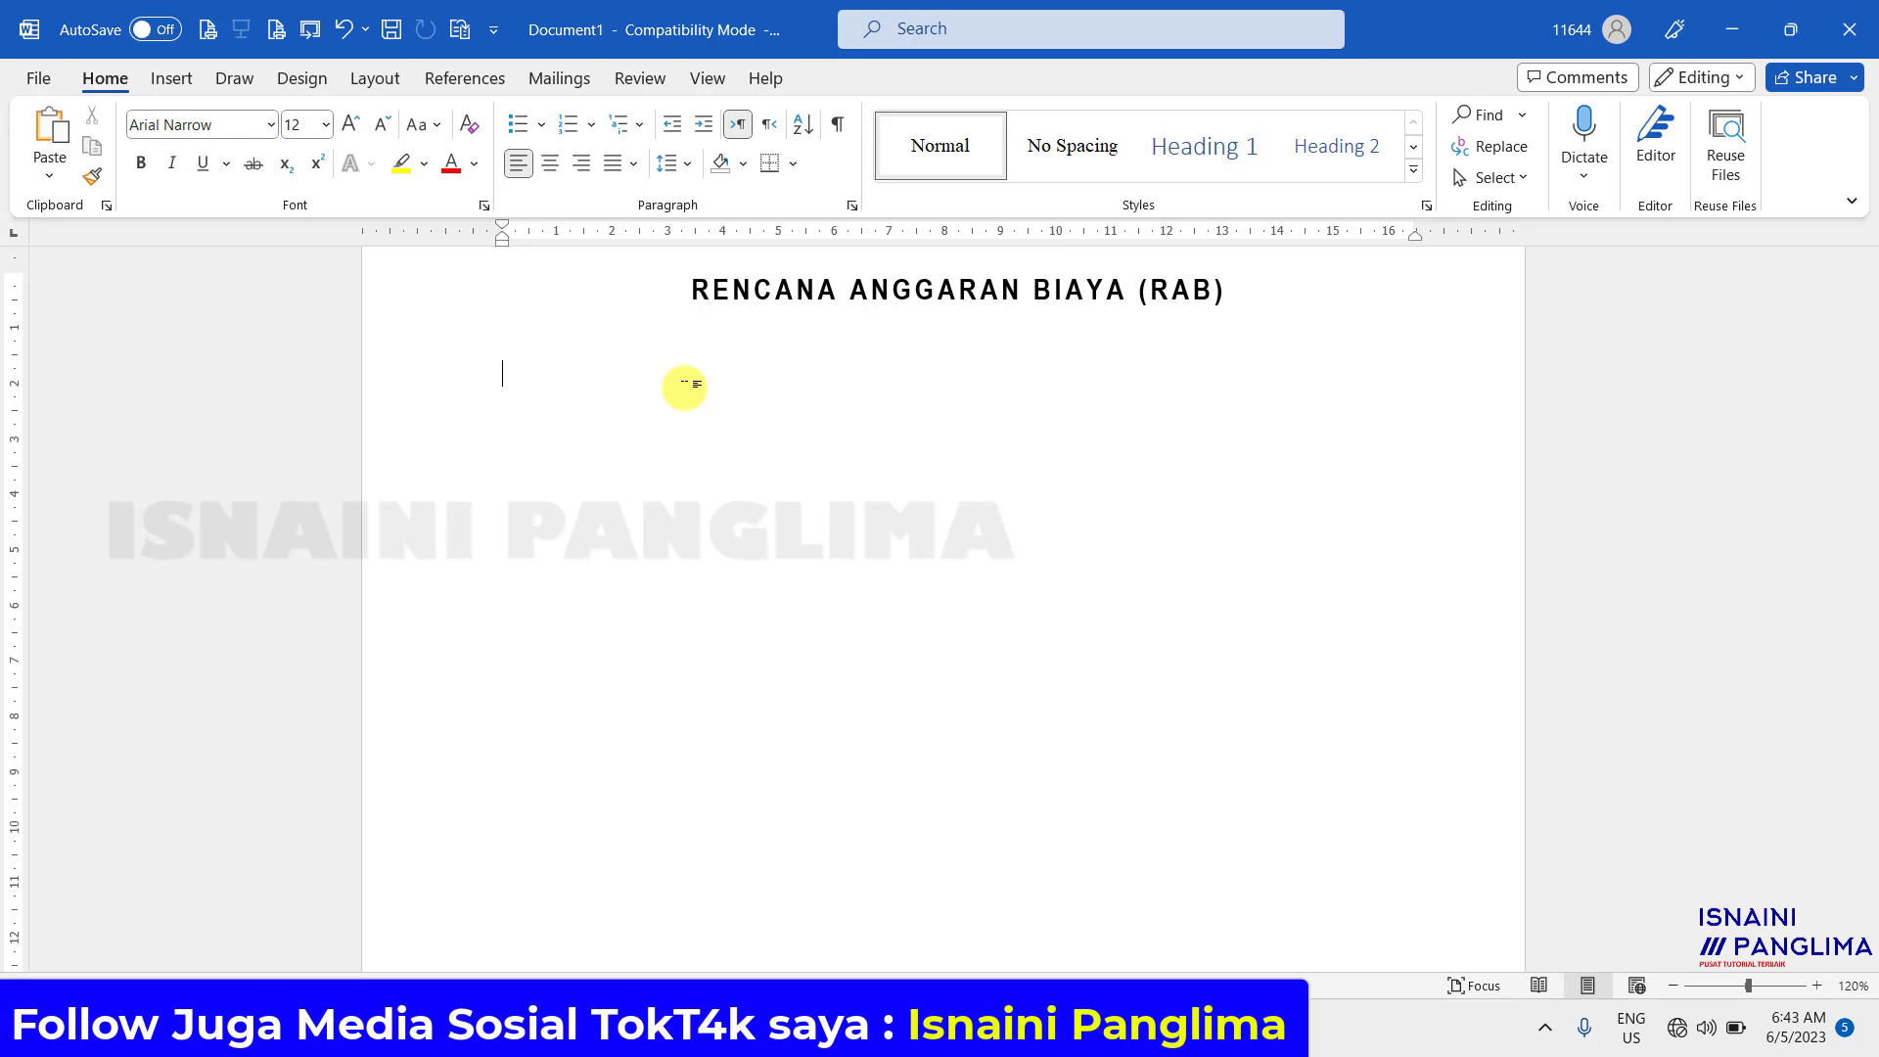
Paste the RAB table, with its 12 rows and 70.000.000 total, back under the title
key("ctrl+v")
left_click(764, 410)
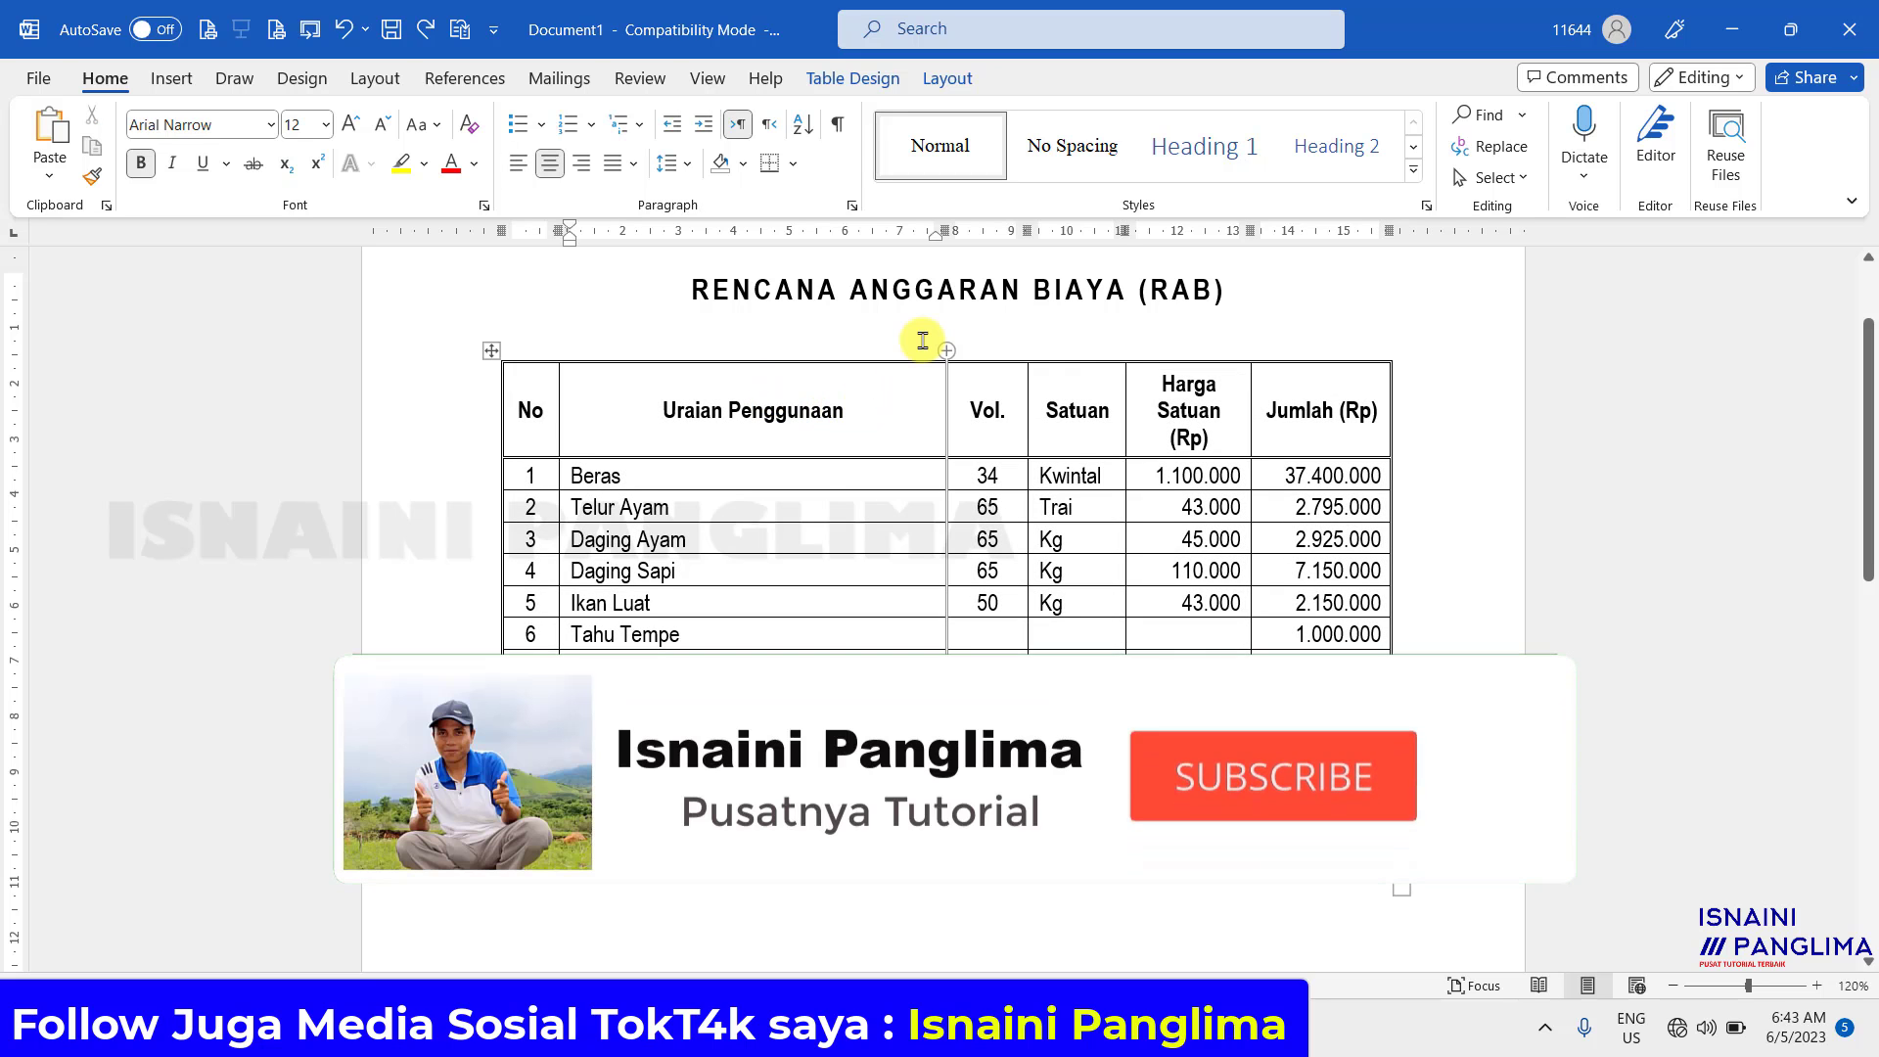
left_click(1063, 330)
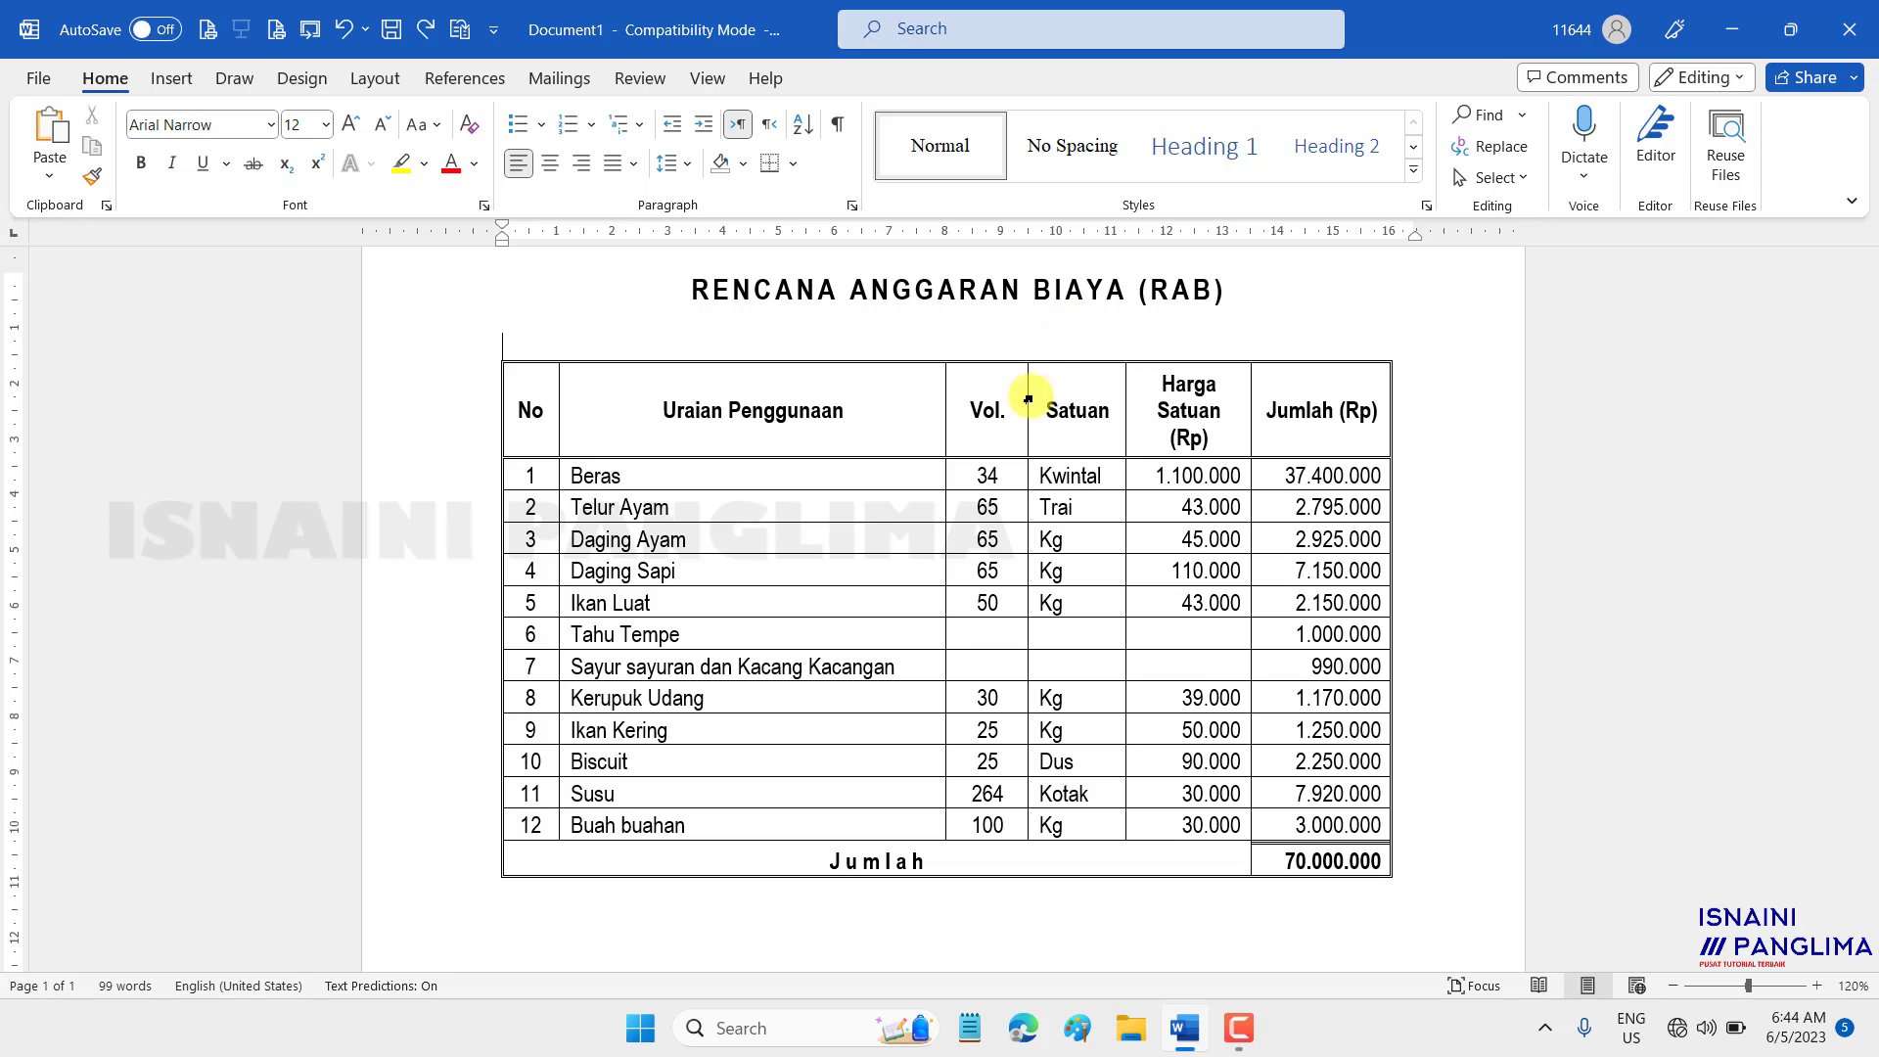
Apply No Border to the whole RAB budget table so no cell lines remain
left_click(886, 409)
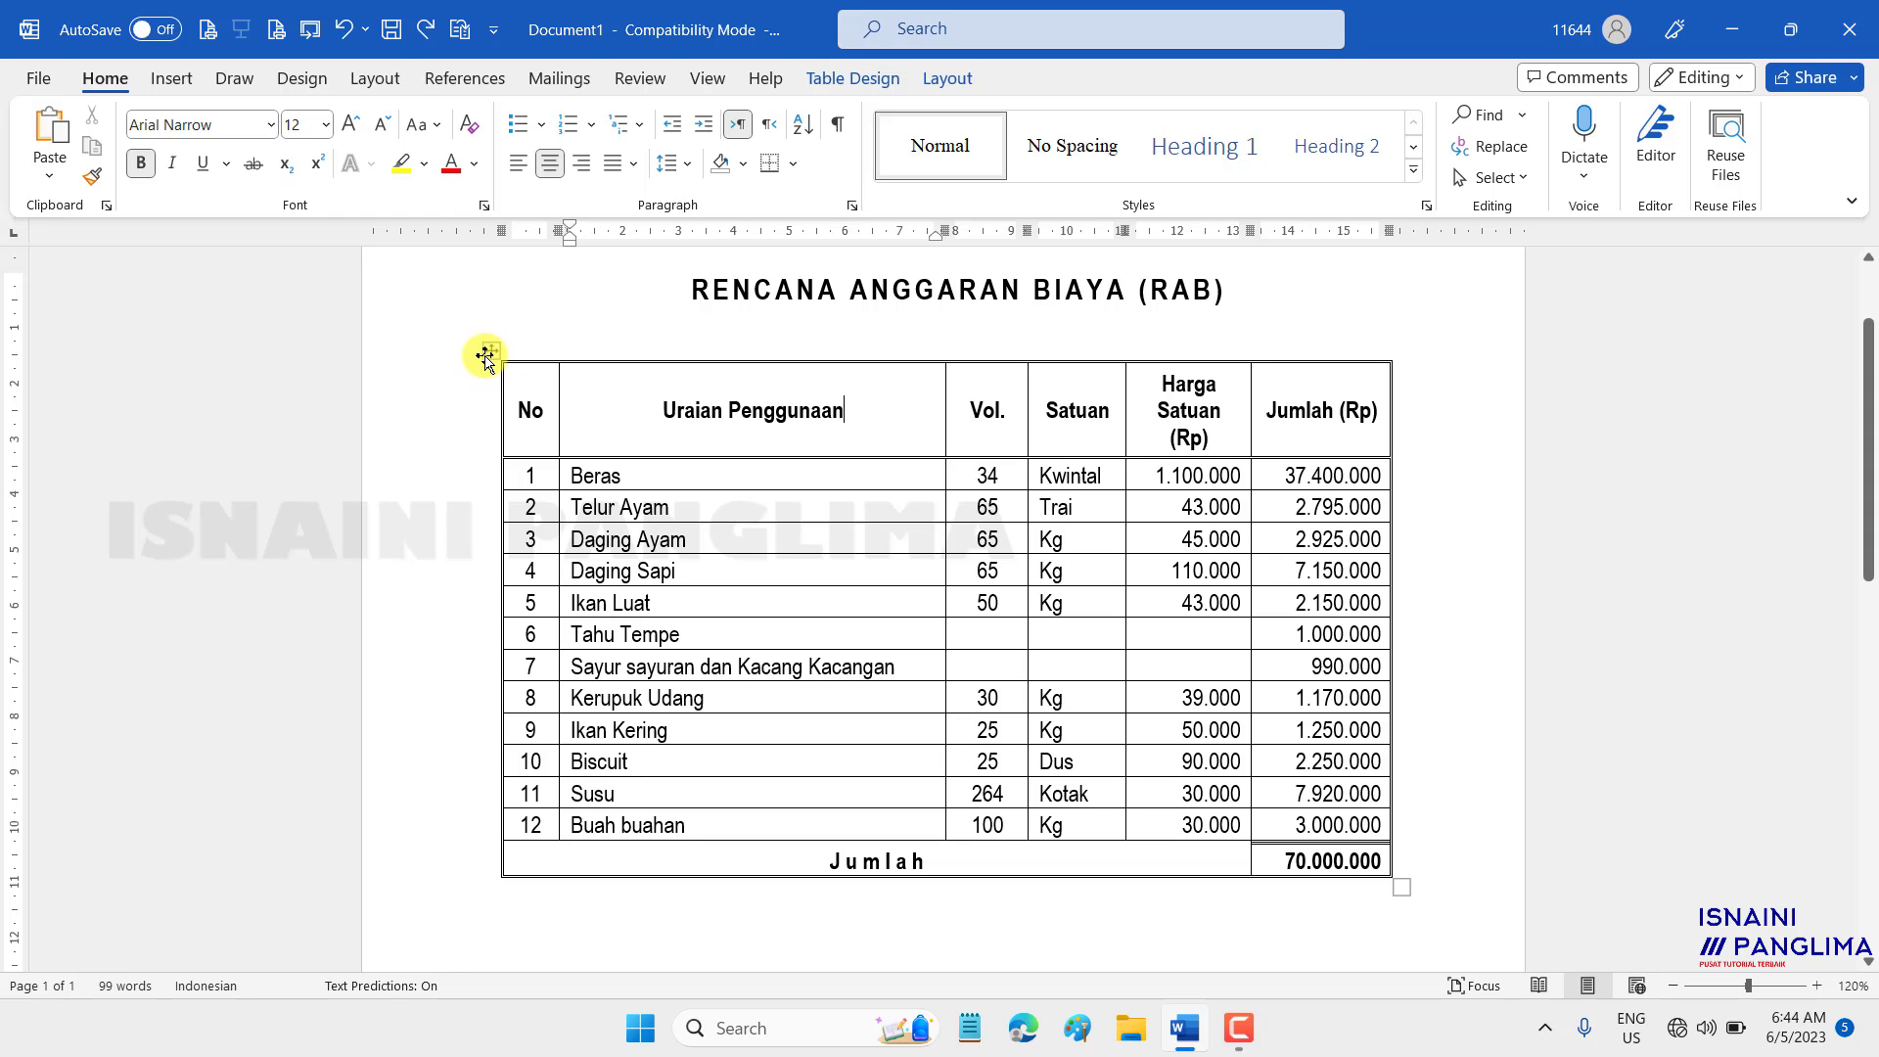
left_click(490, 353)
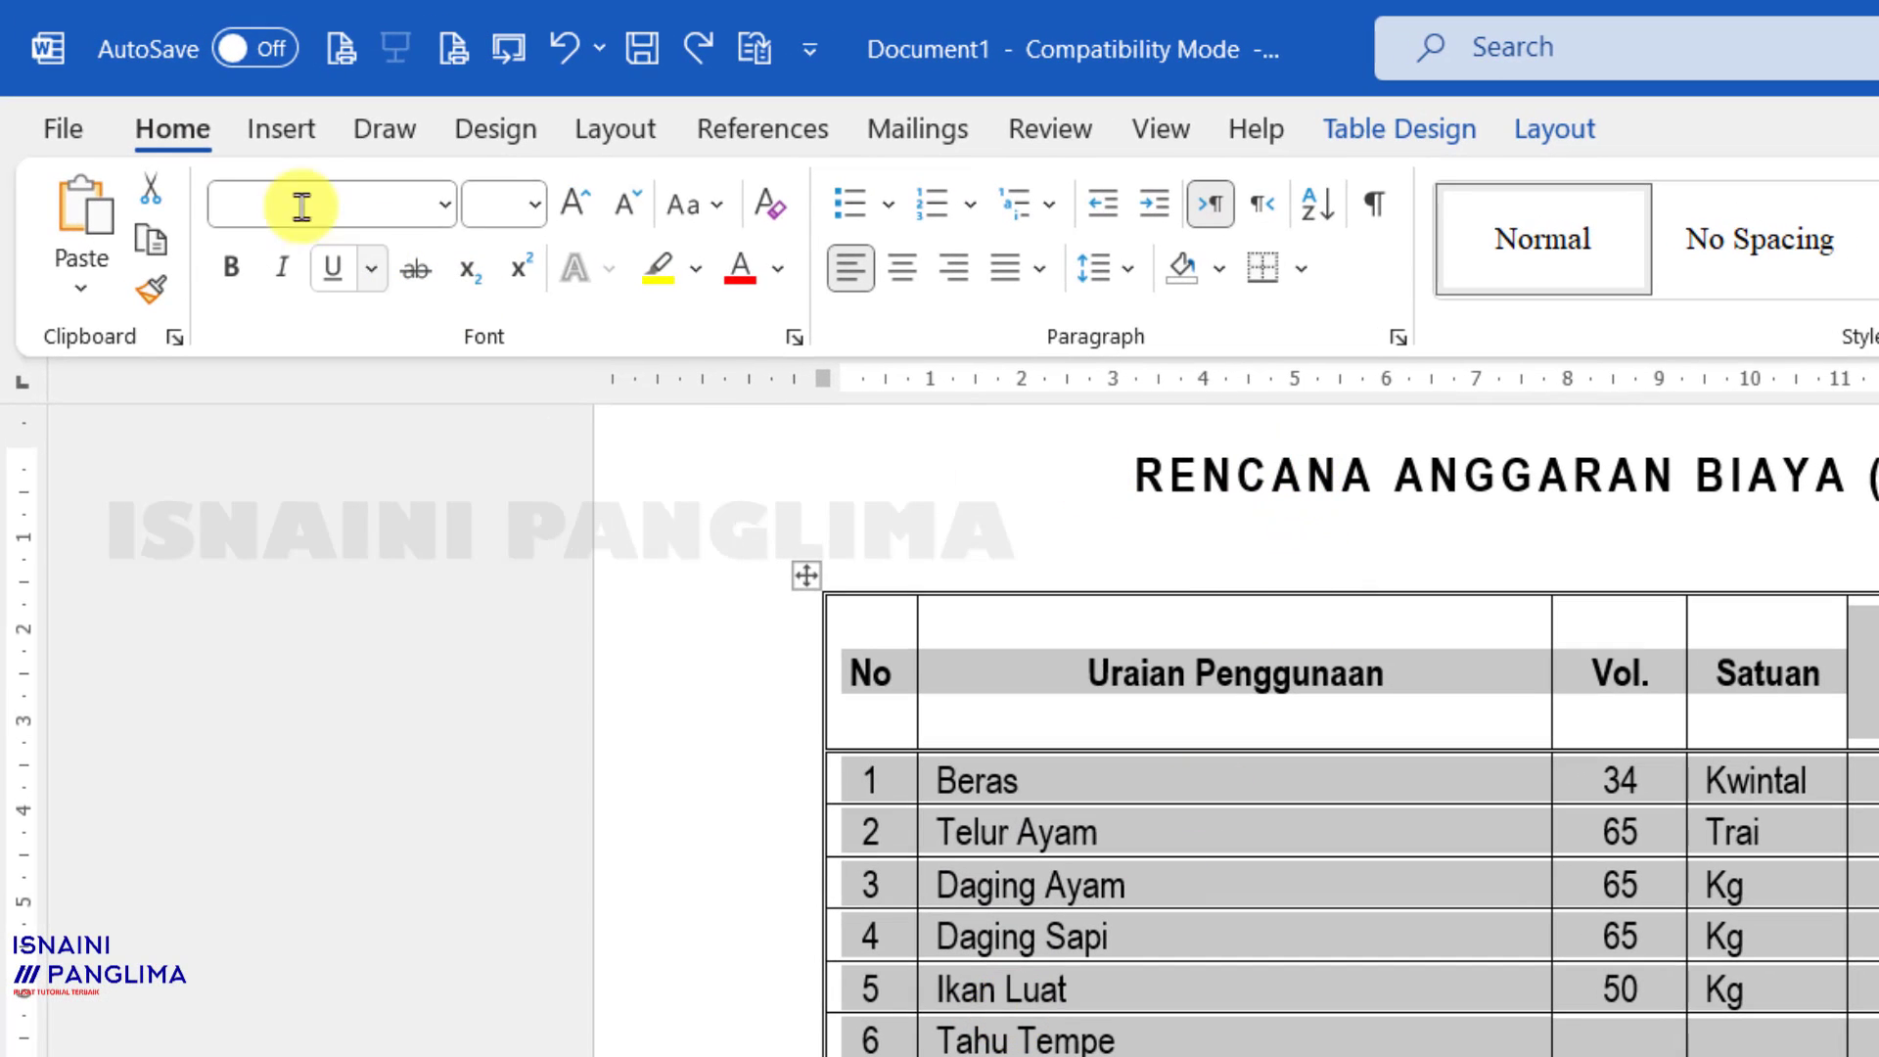
left_click(1305, 276)
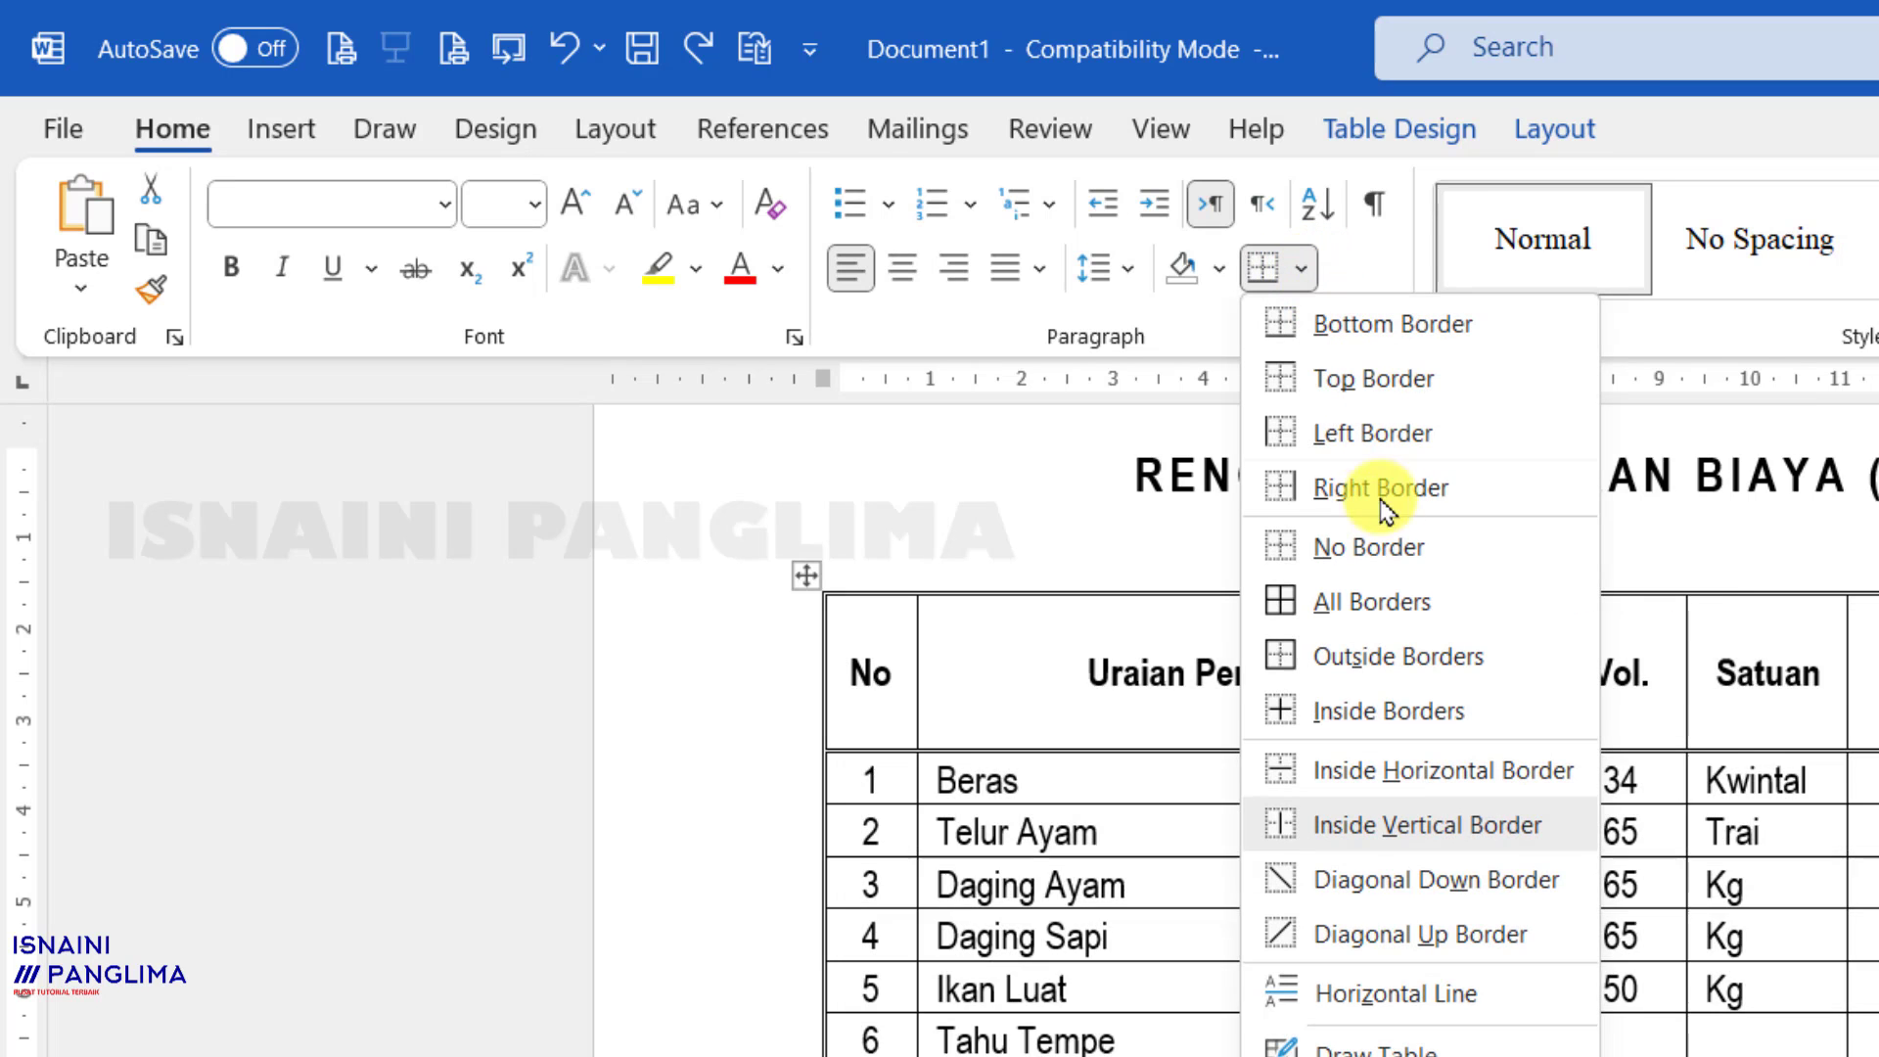
left_click(1383, 556)
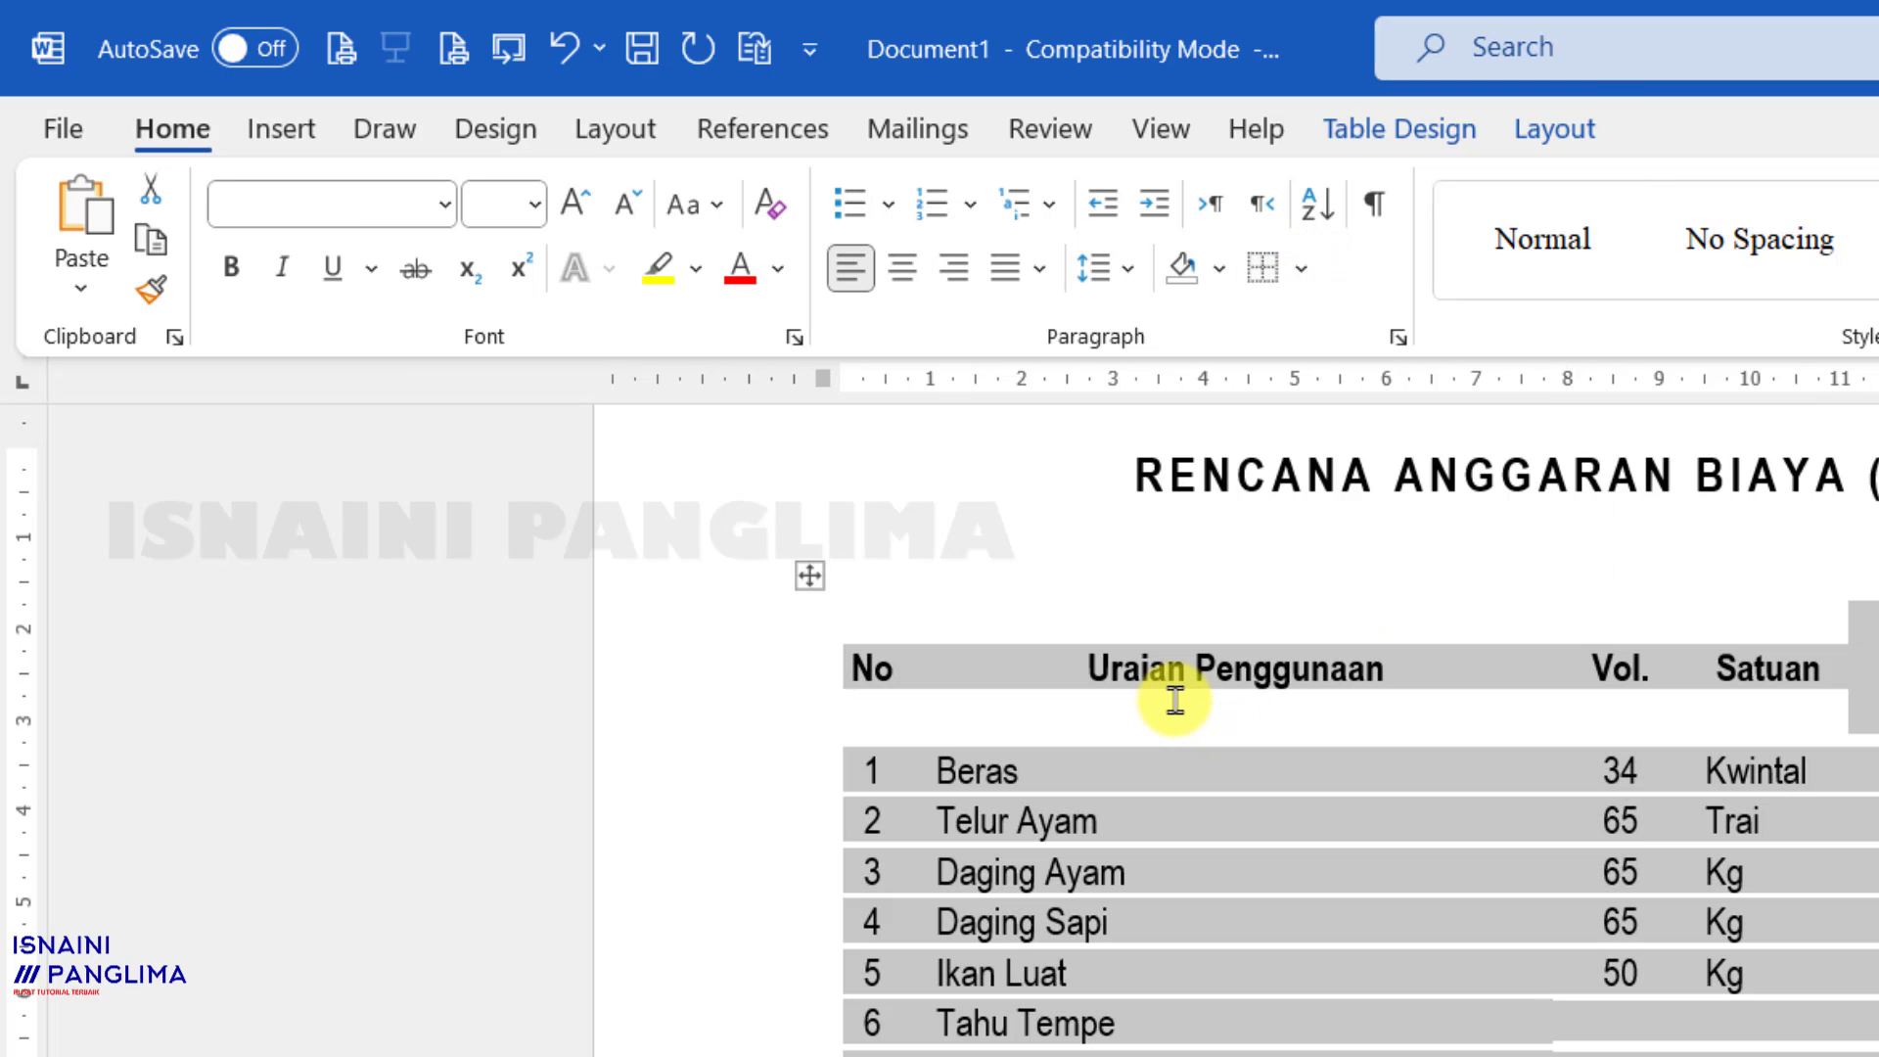
left_click(1174, 707)
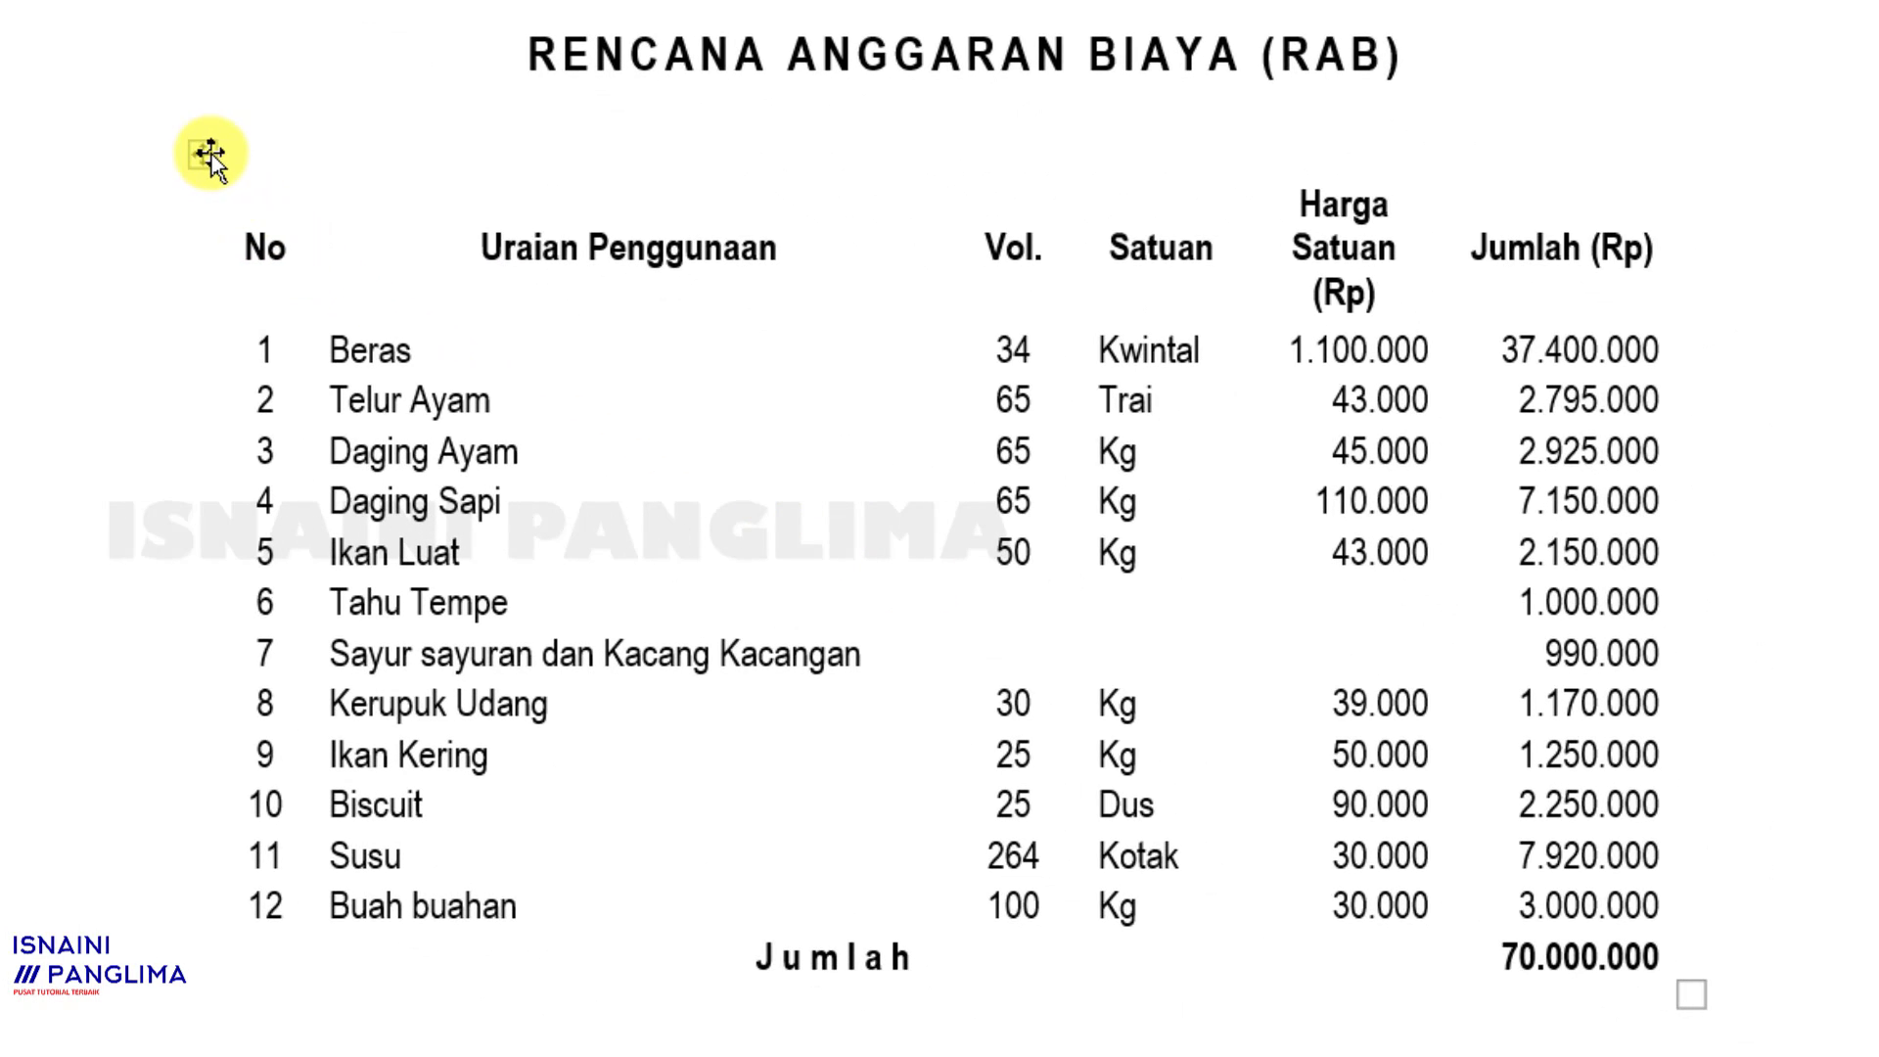
Undo the border removal so every cell of the RAB table is outlined again
left_click(202, 154)
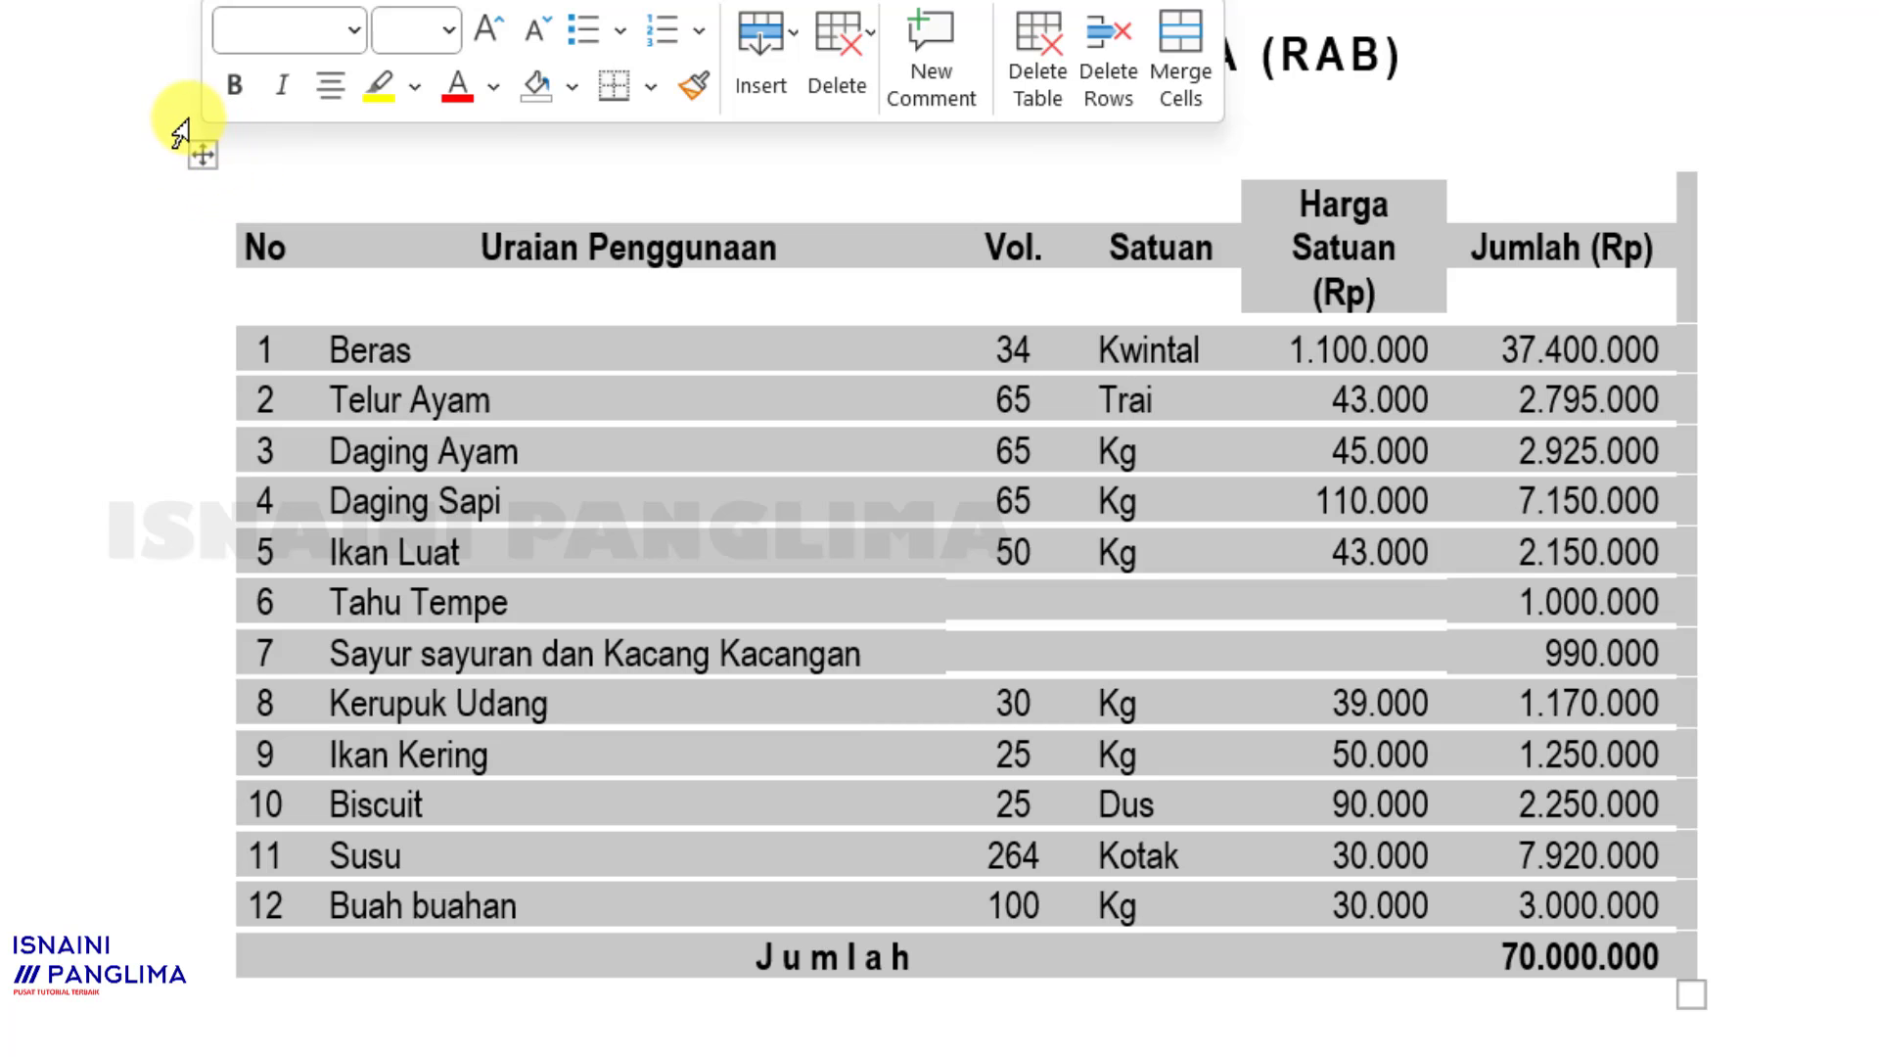
left_click(480, 265)
key("ctrl+z")
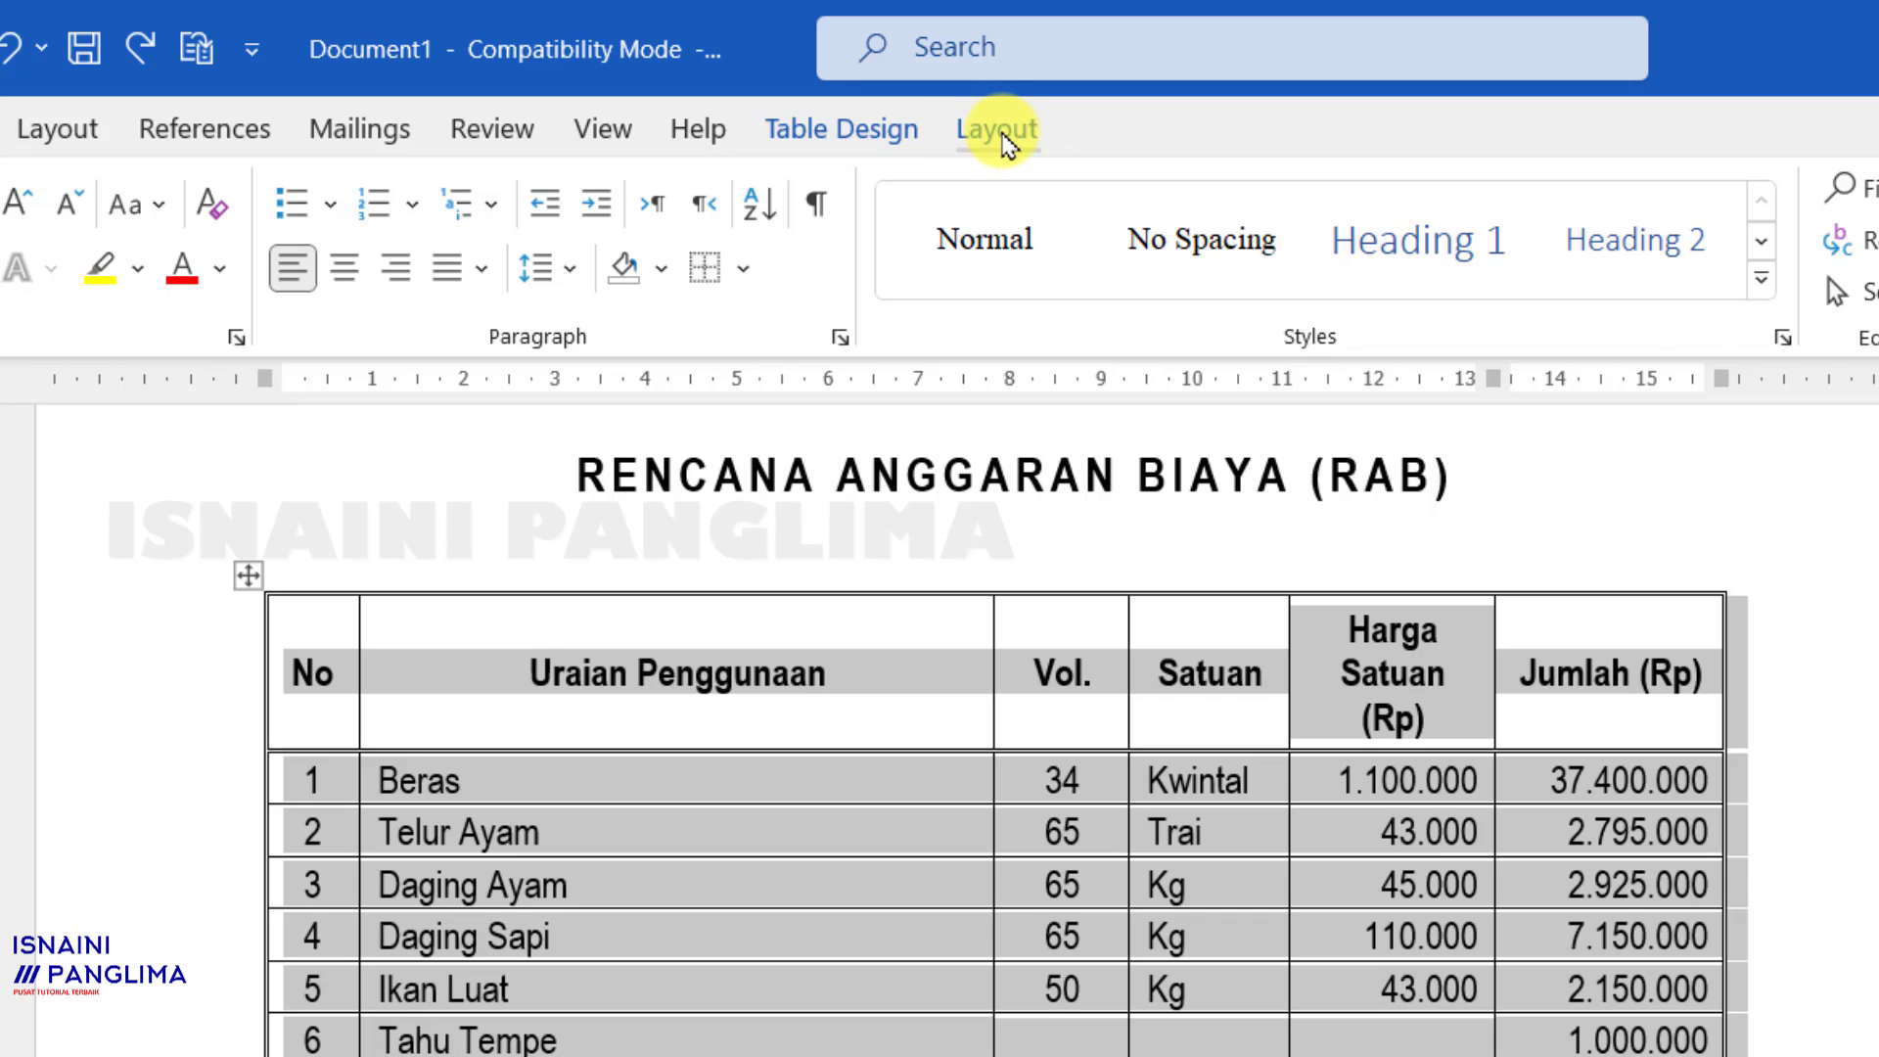
left_click(1008, 143)
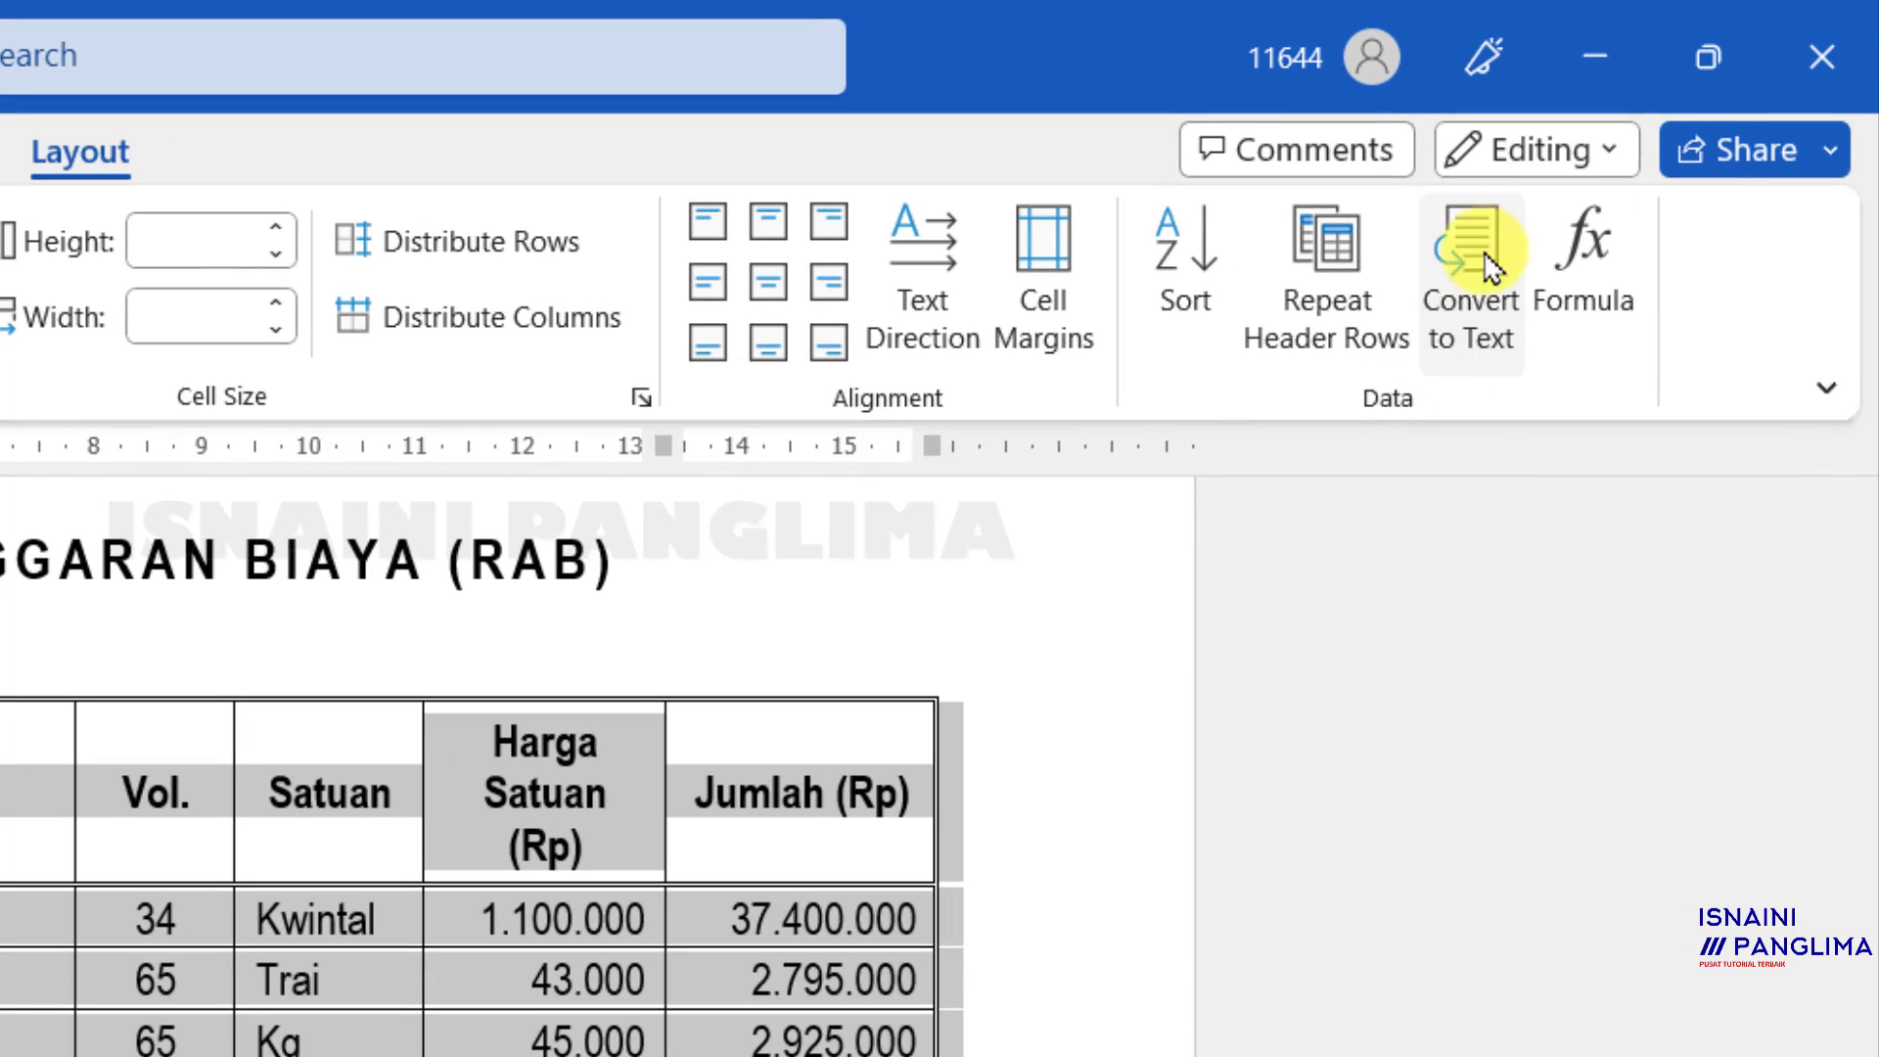
Convert the RAB table to plain text, using Tabs as the column separator
left_click(1473, 321)
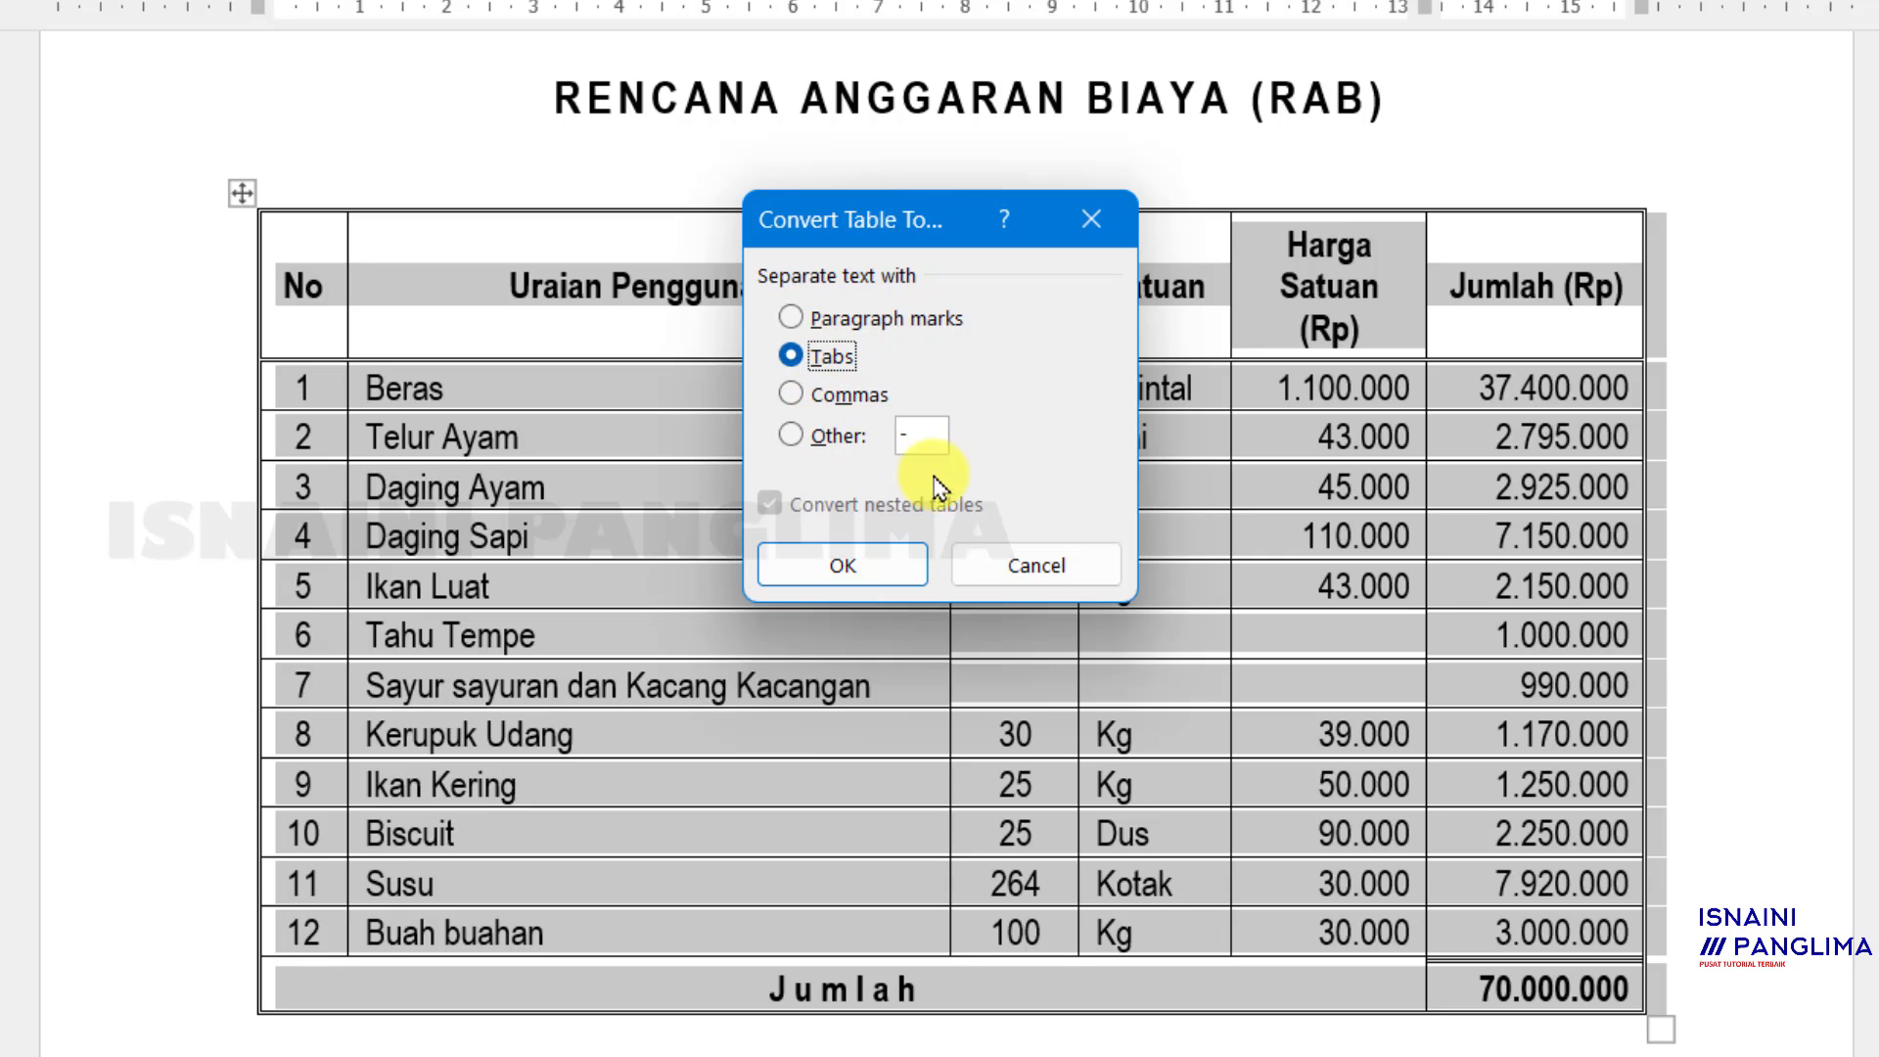
left_click(923, 445)
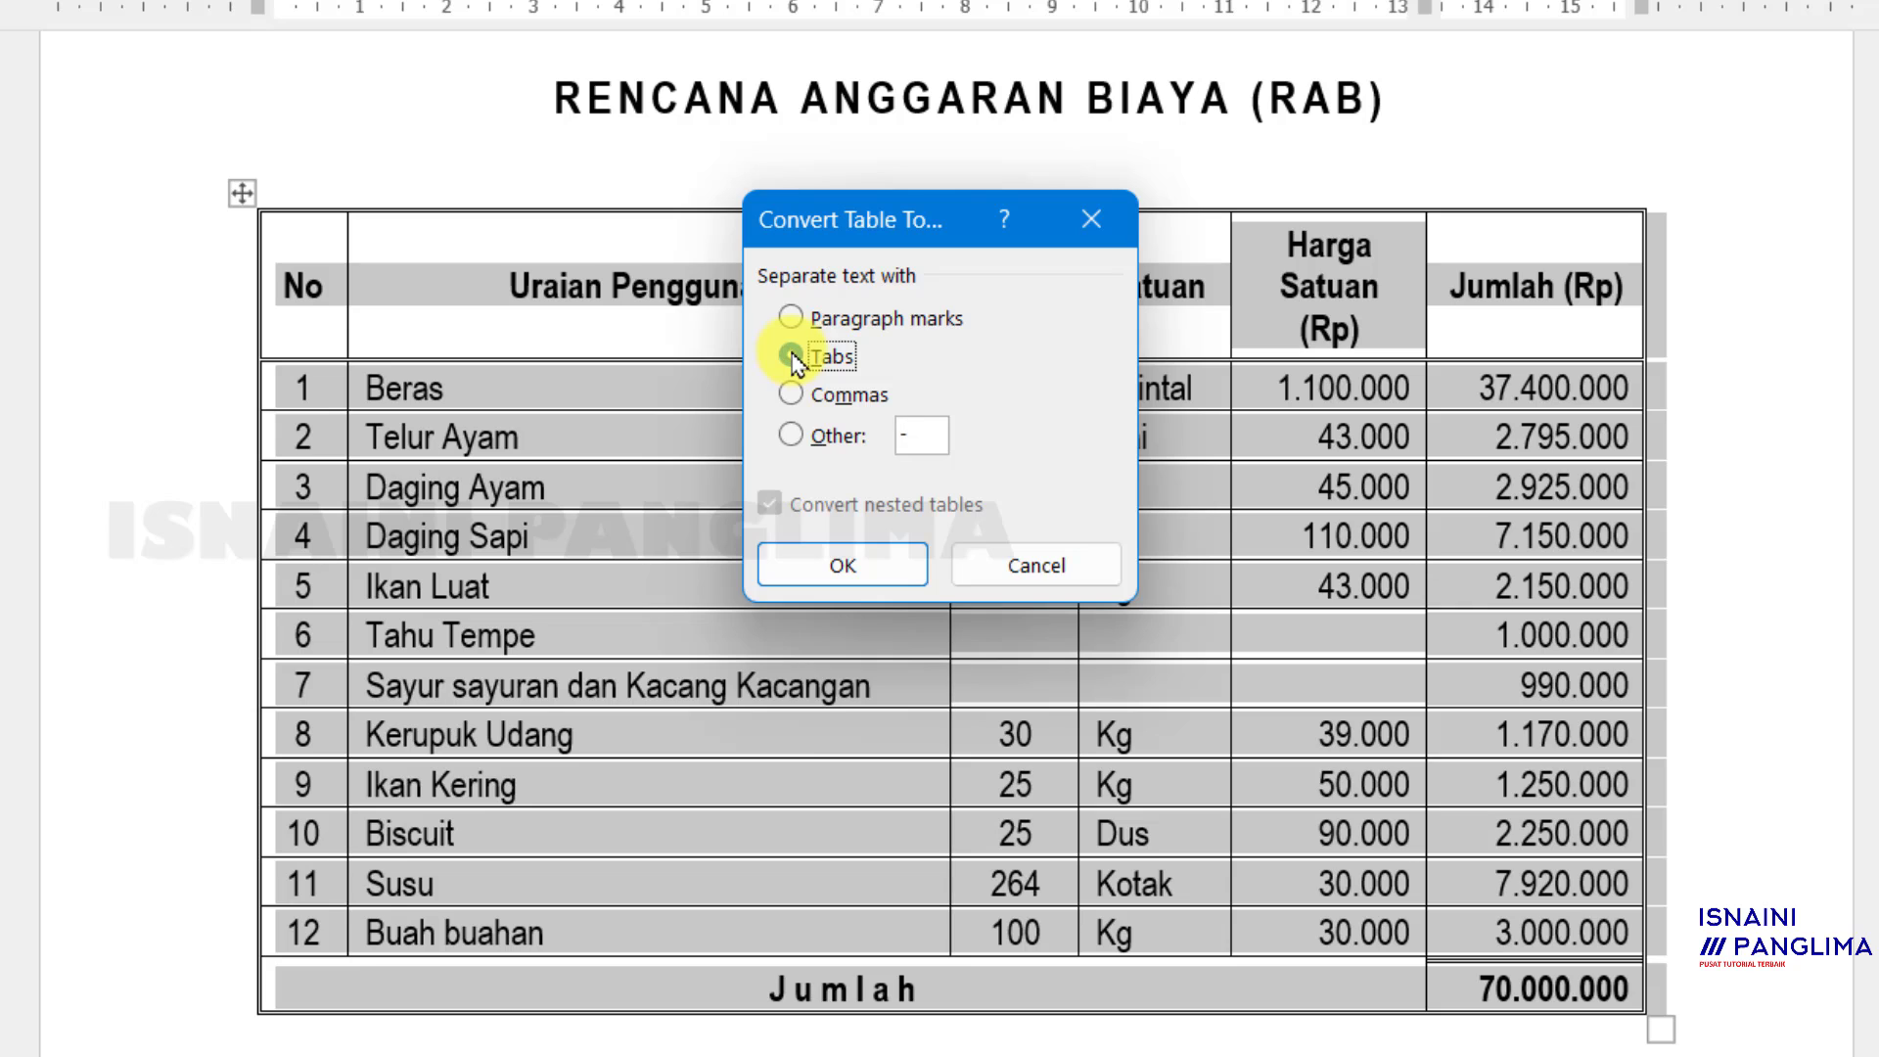
left_click(861, 578)
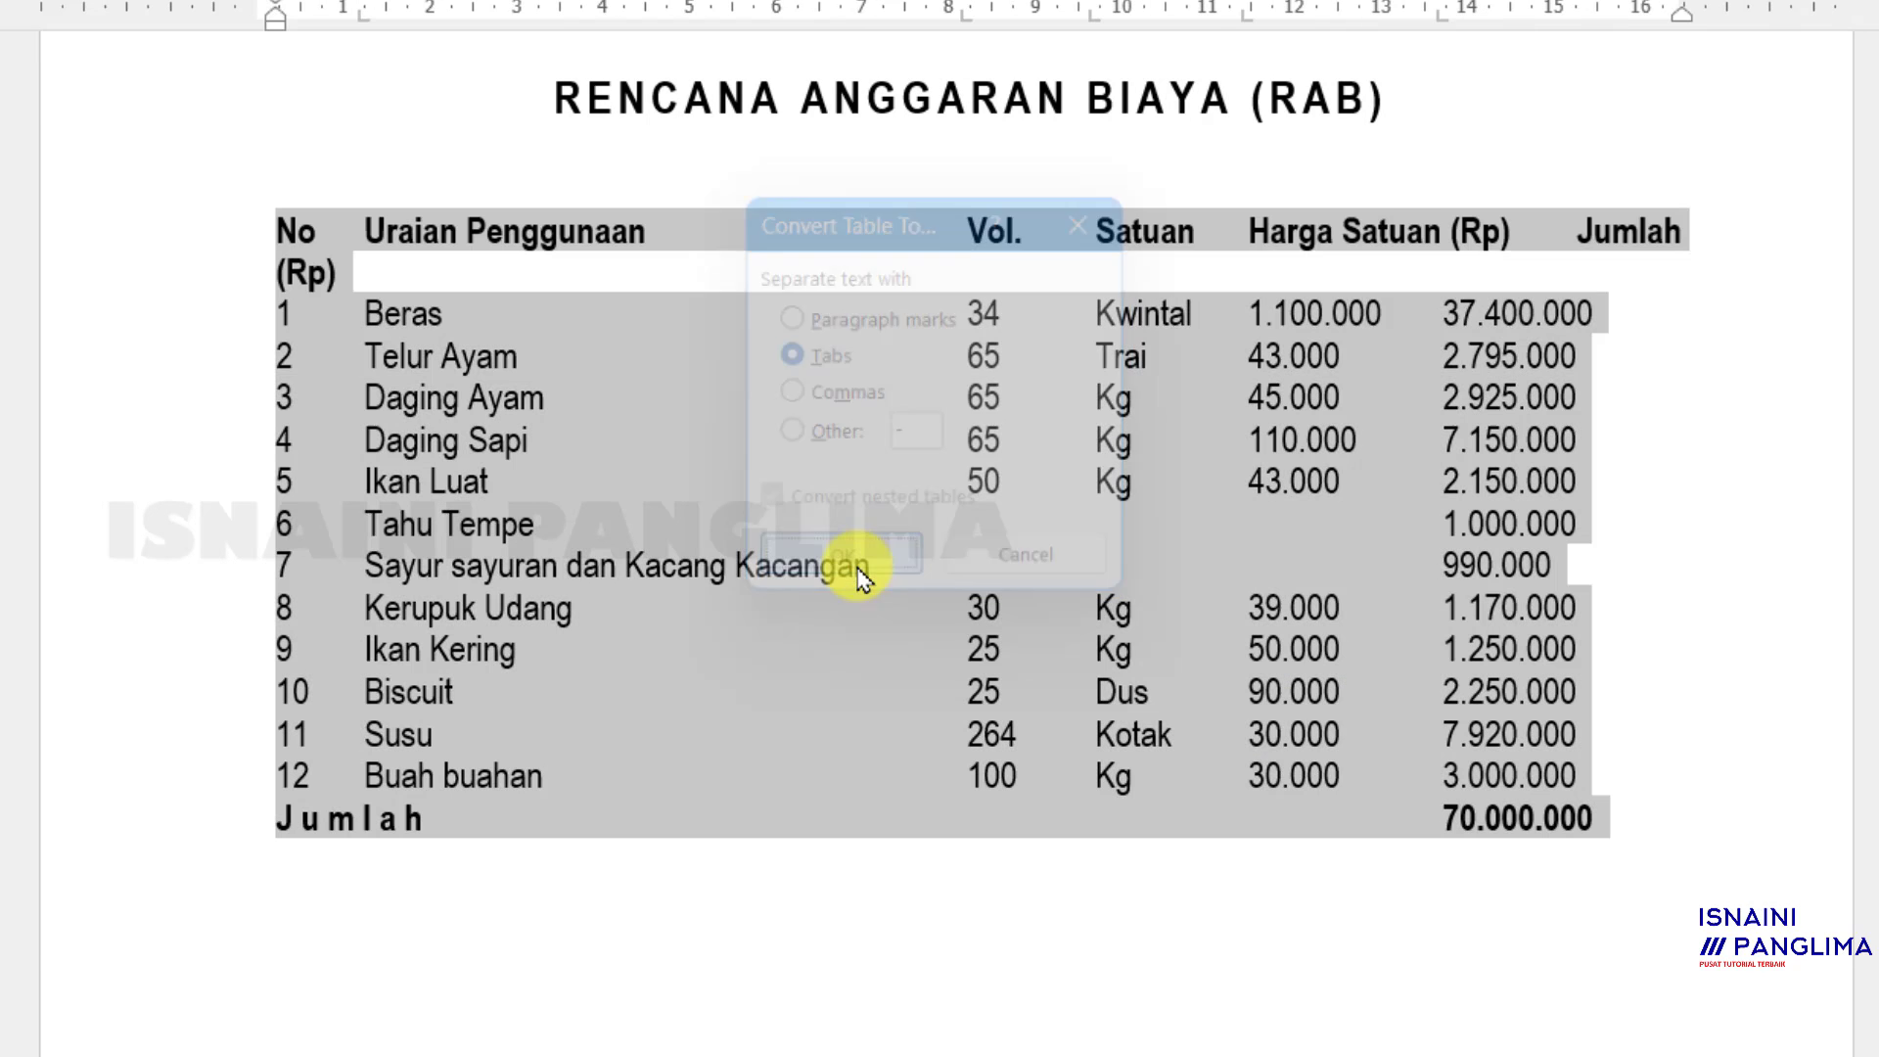
left_click(656, 354)
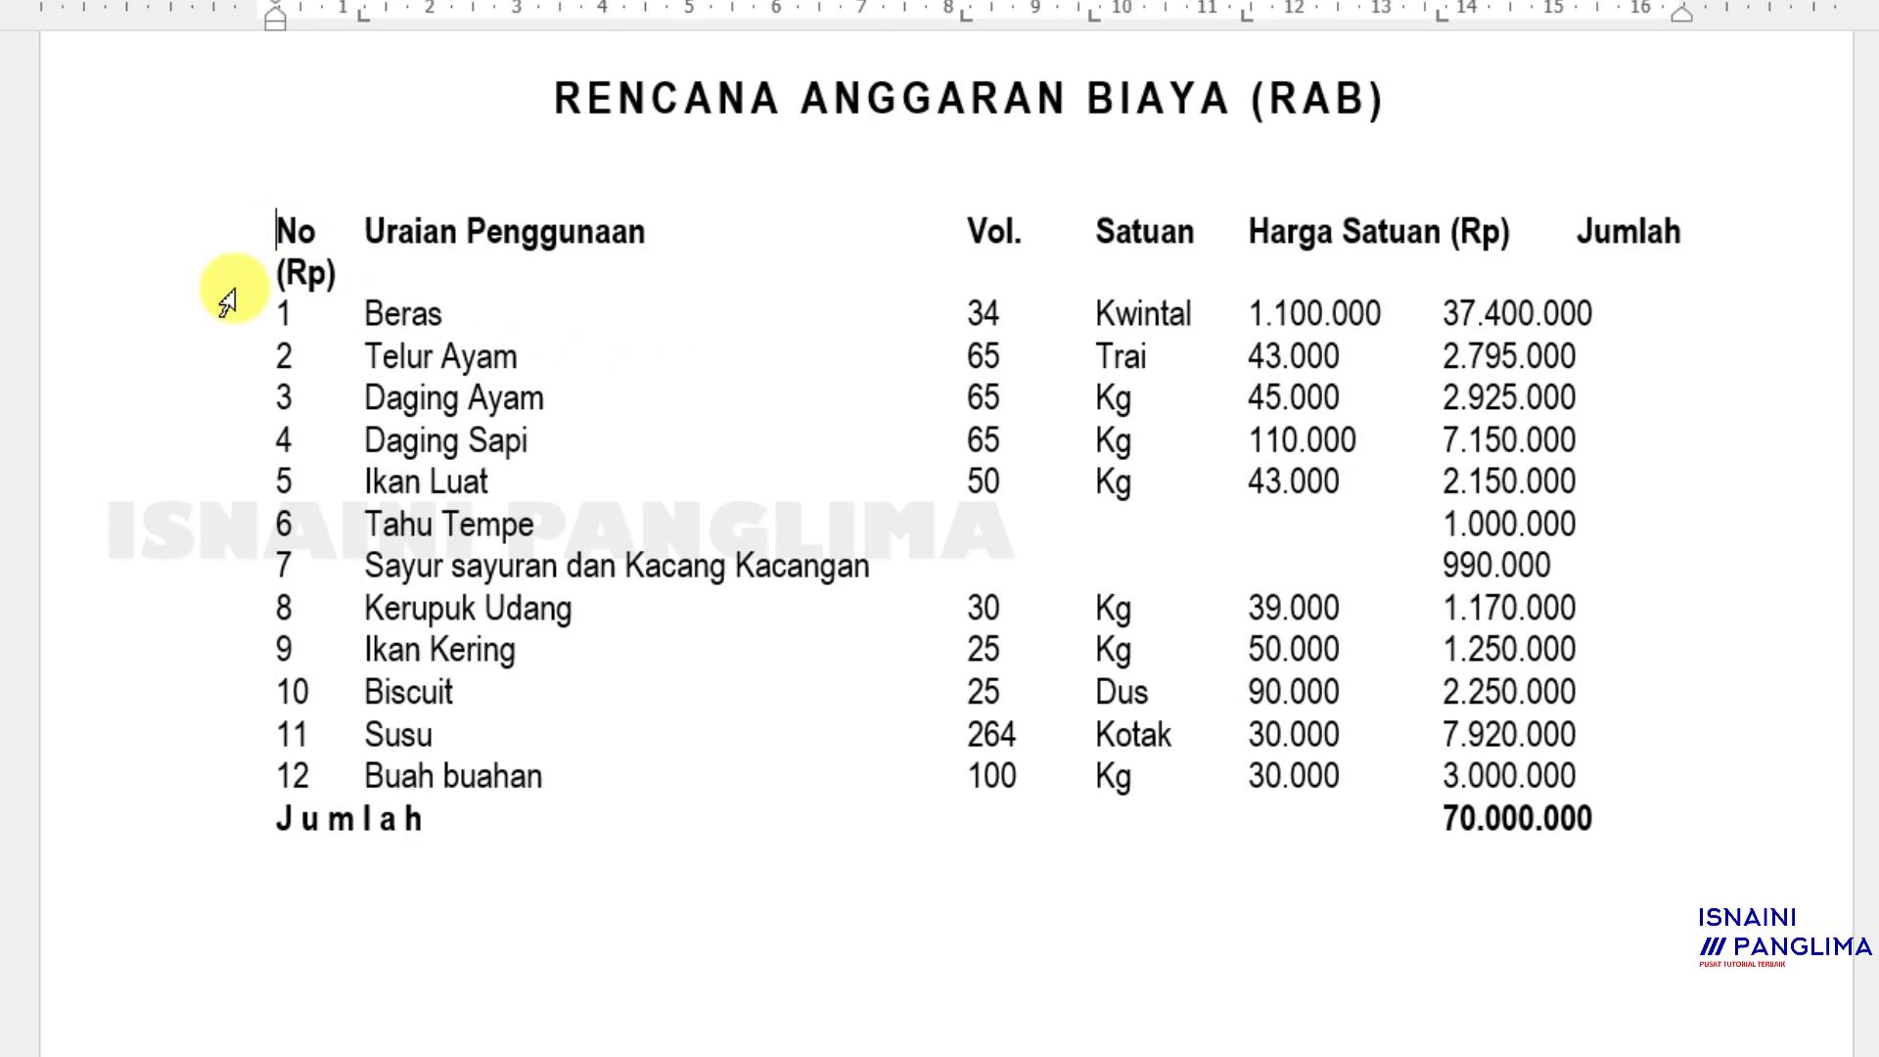
left_click_drag(184, 240, 285, 866)
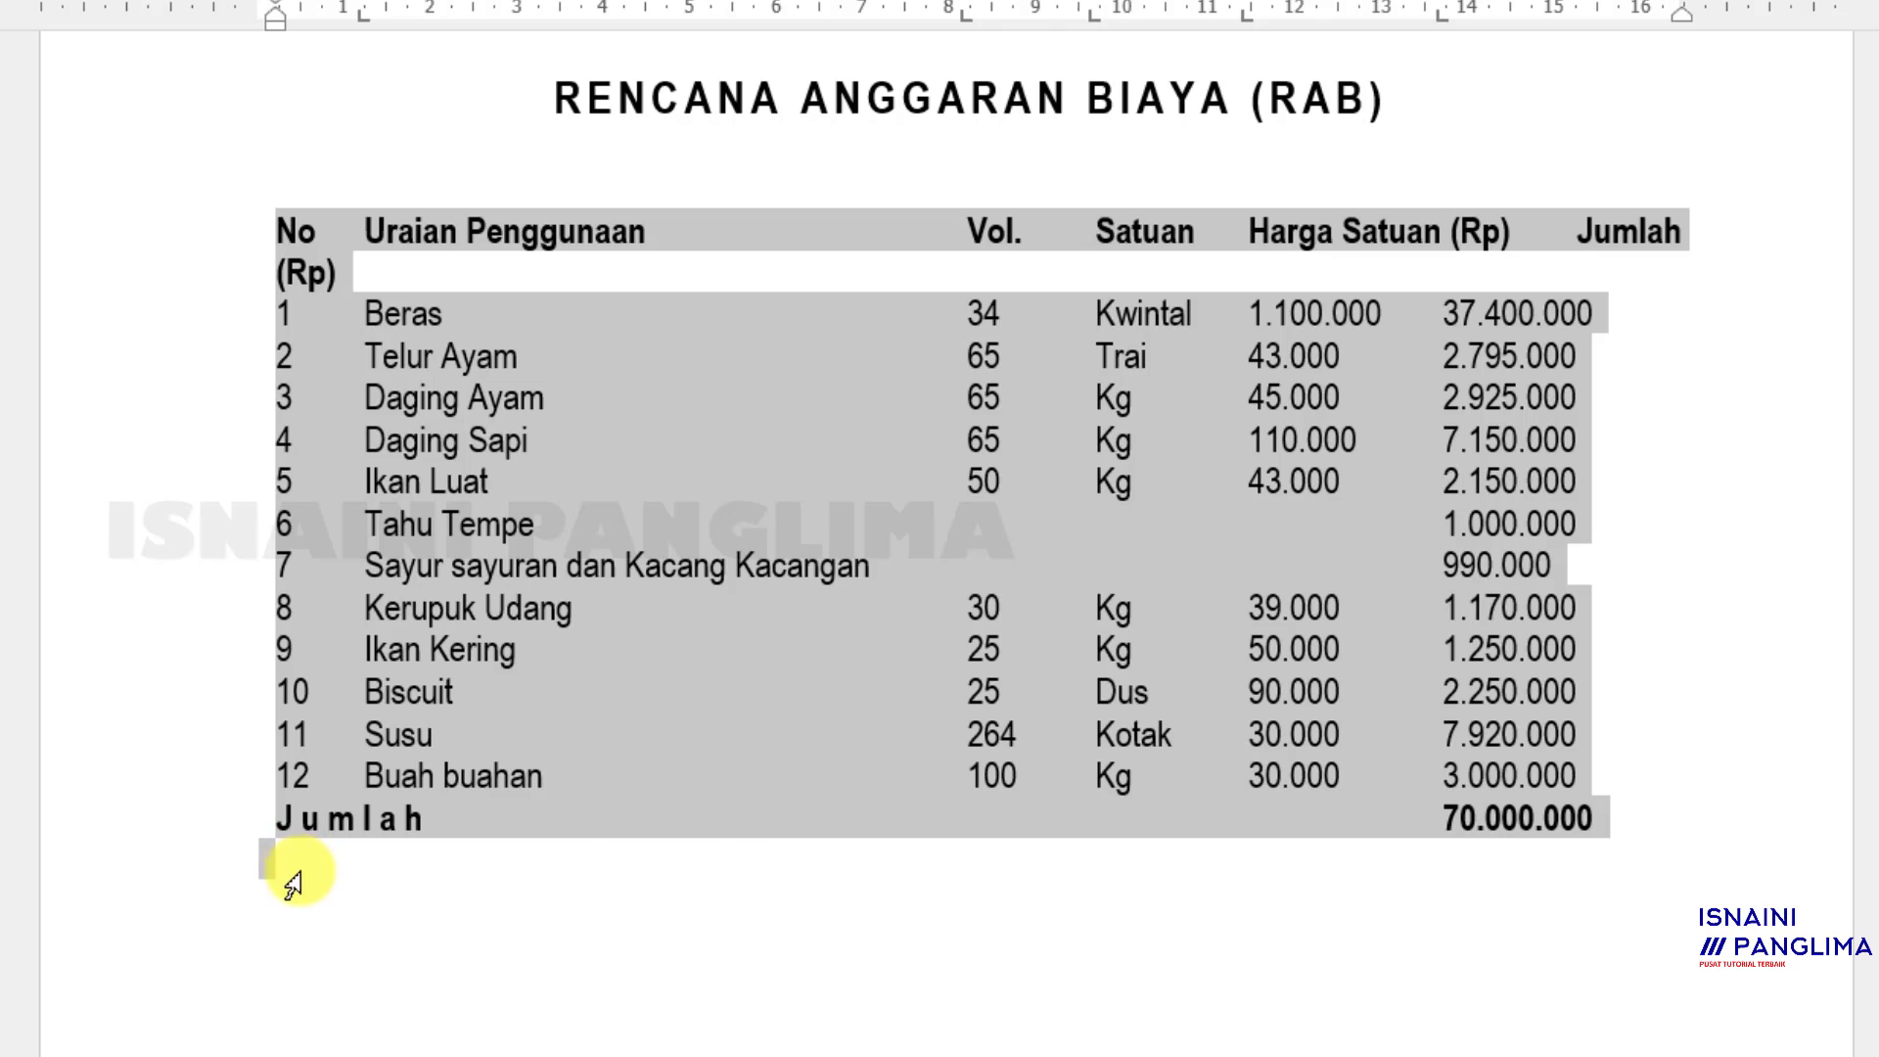
left_click(499, 590)
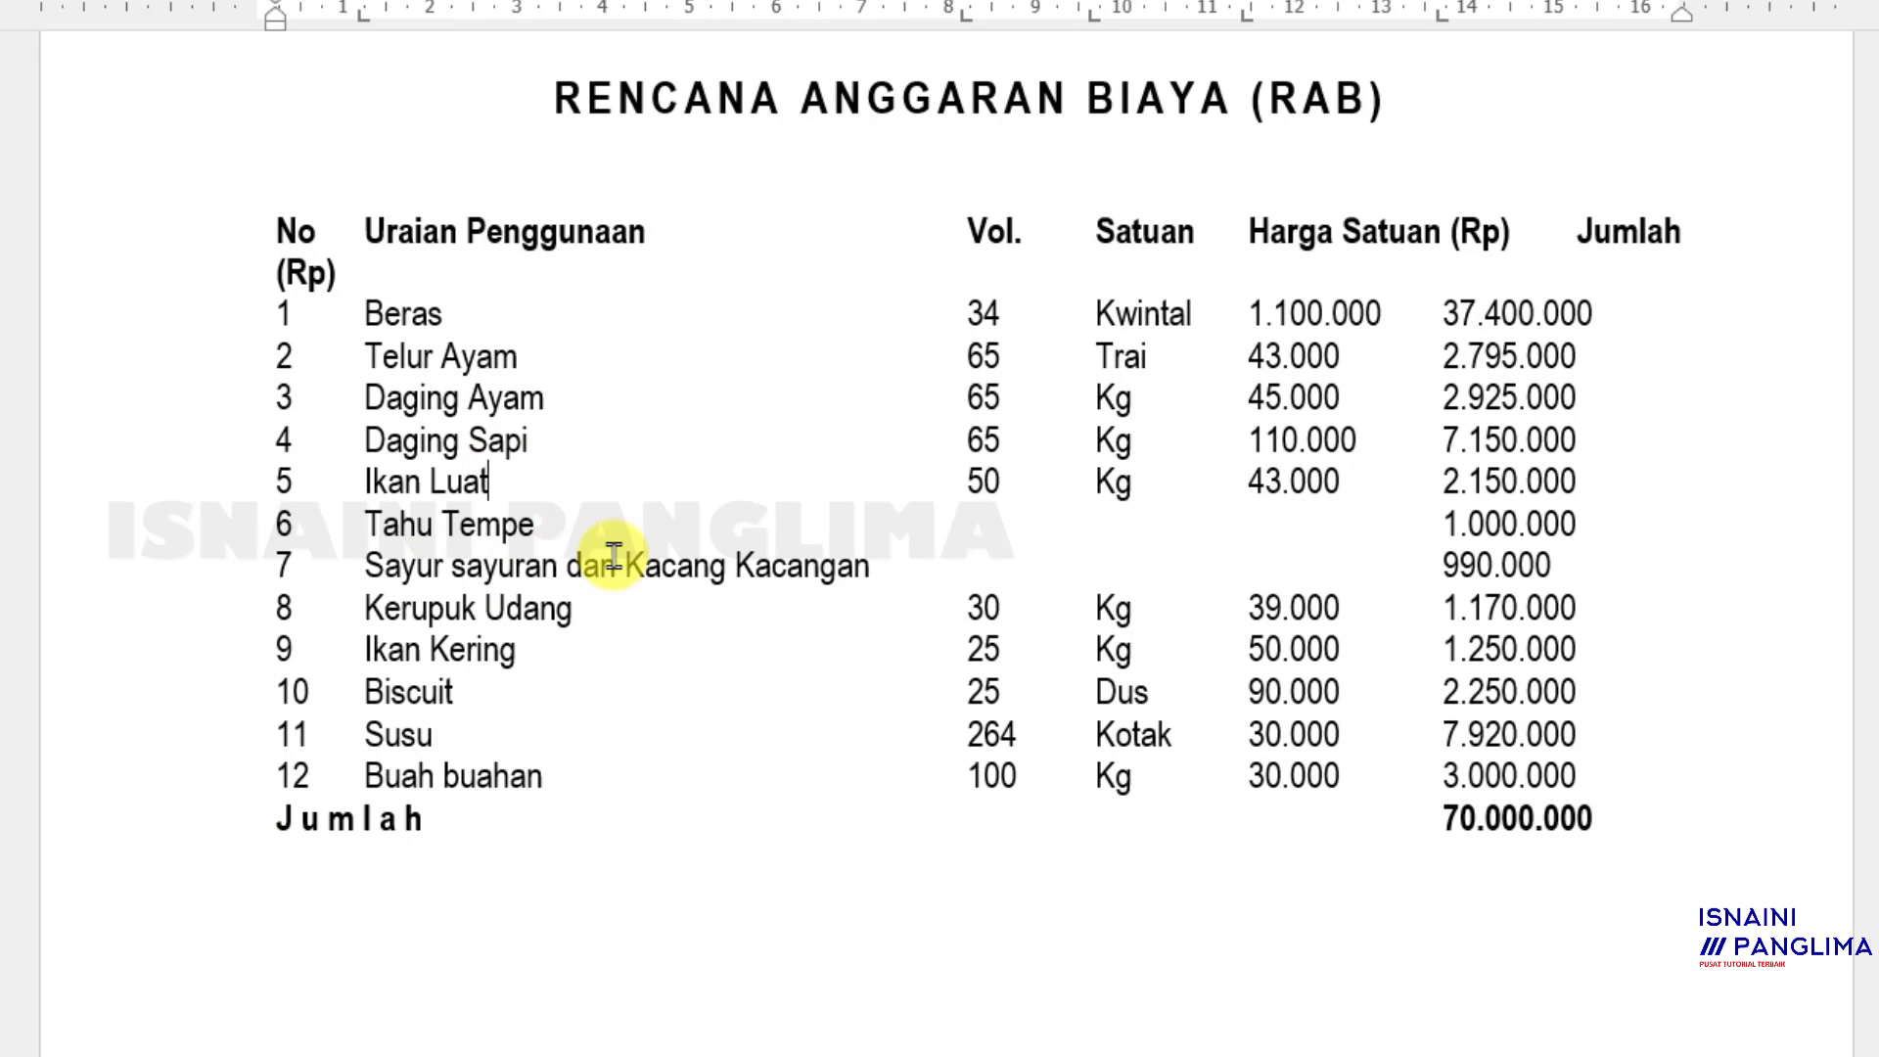
left_click(969, 482)
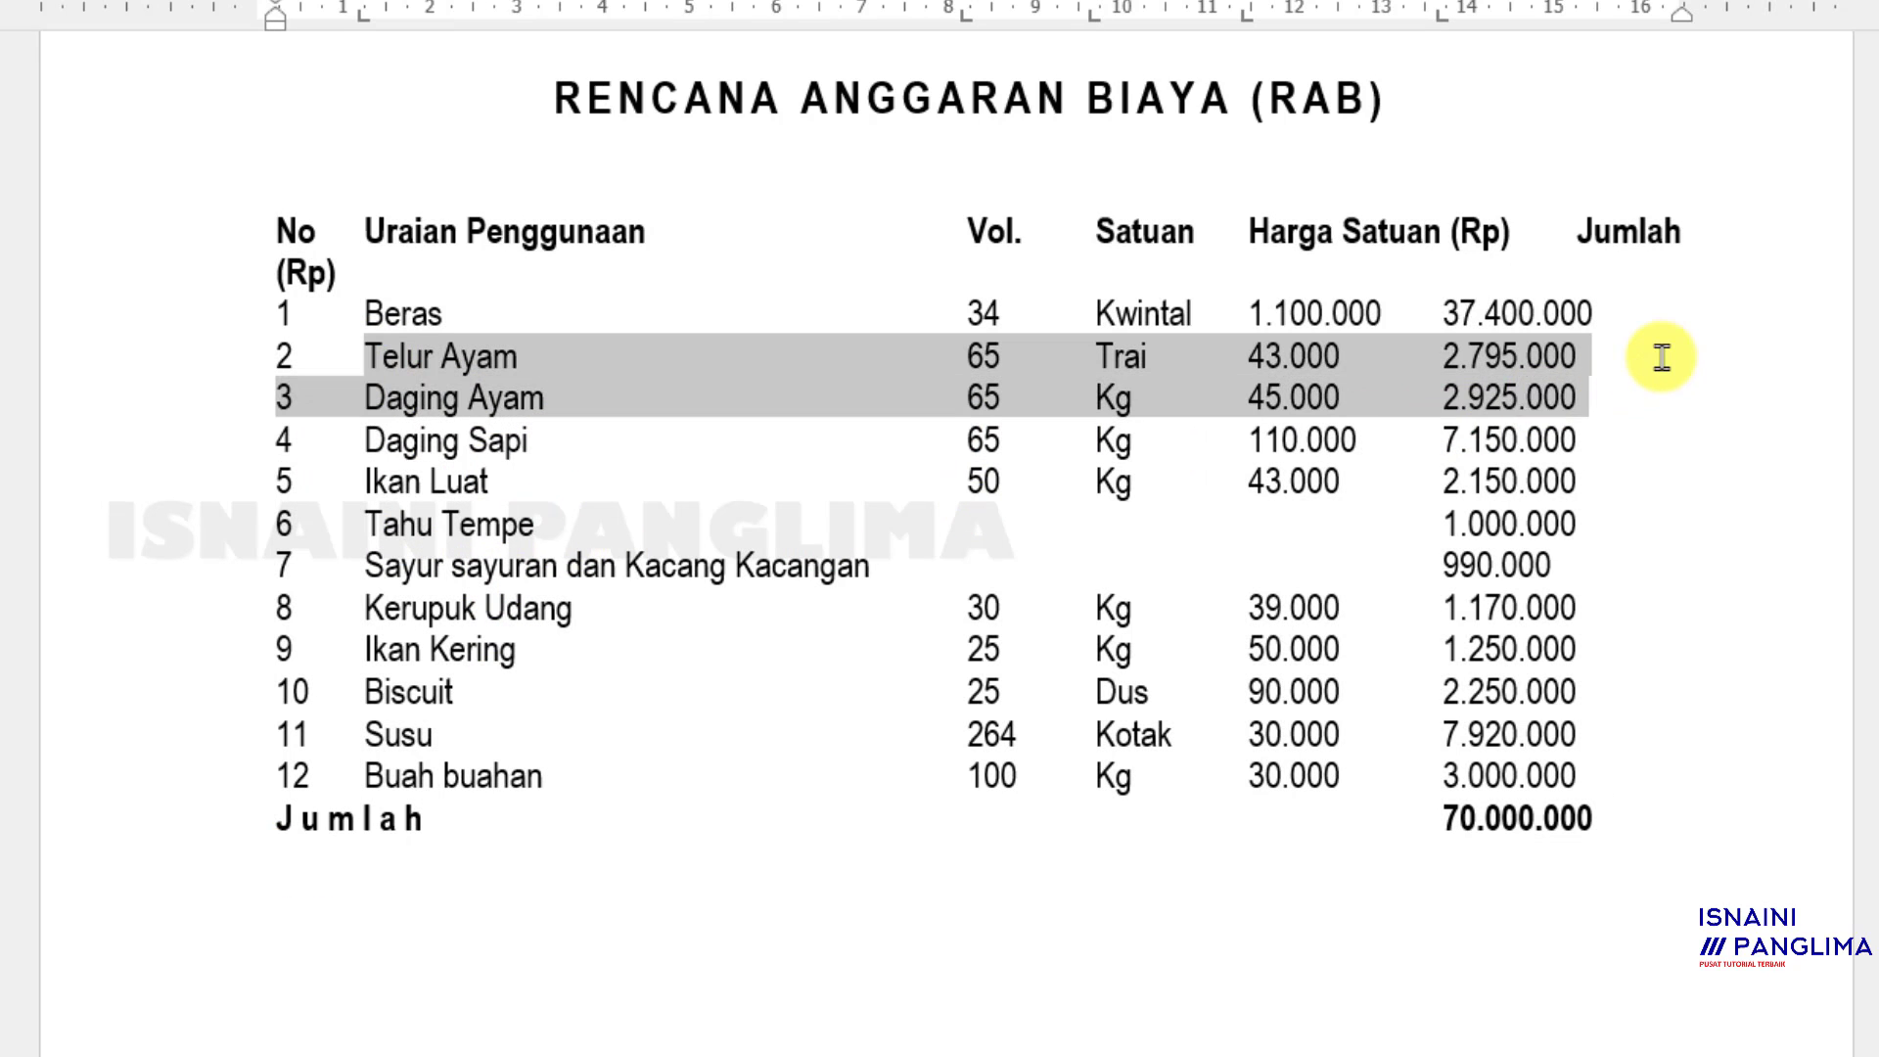
left_click_drag(360, 359, 1629, 367)
left_click(1626, 367)
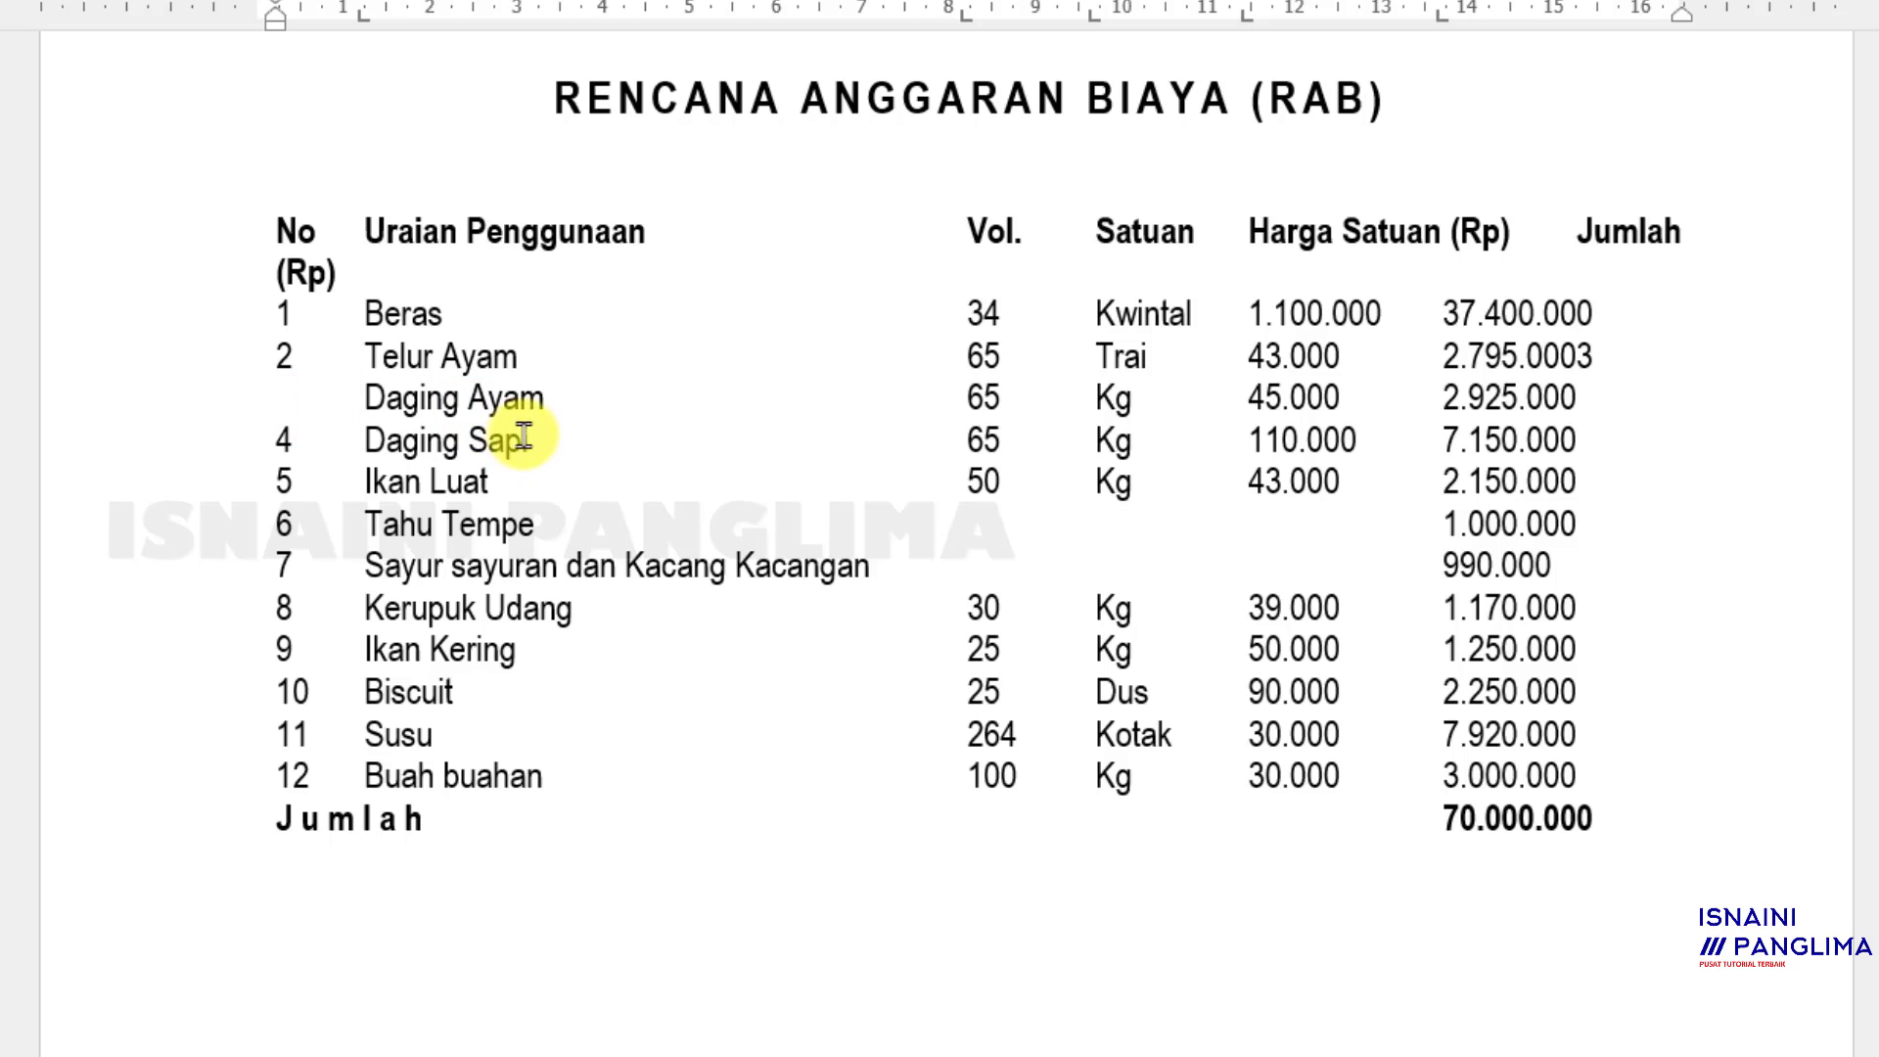
key("ctrl+z")
key("ctrl+z")
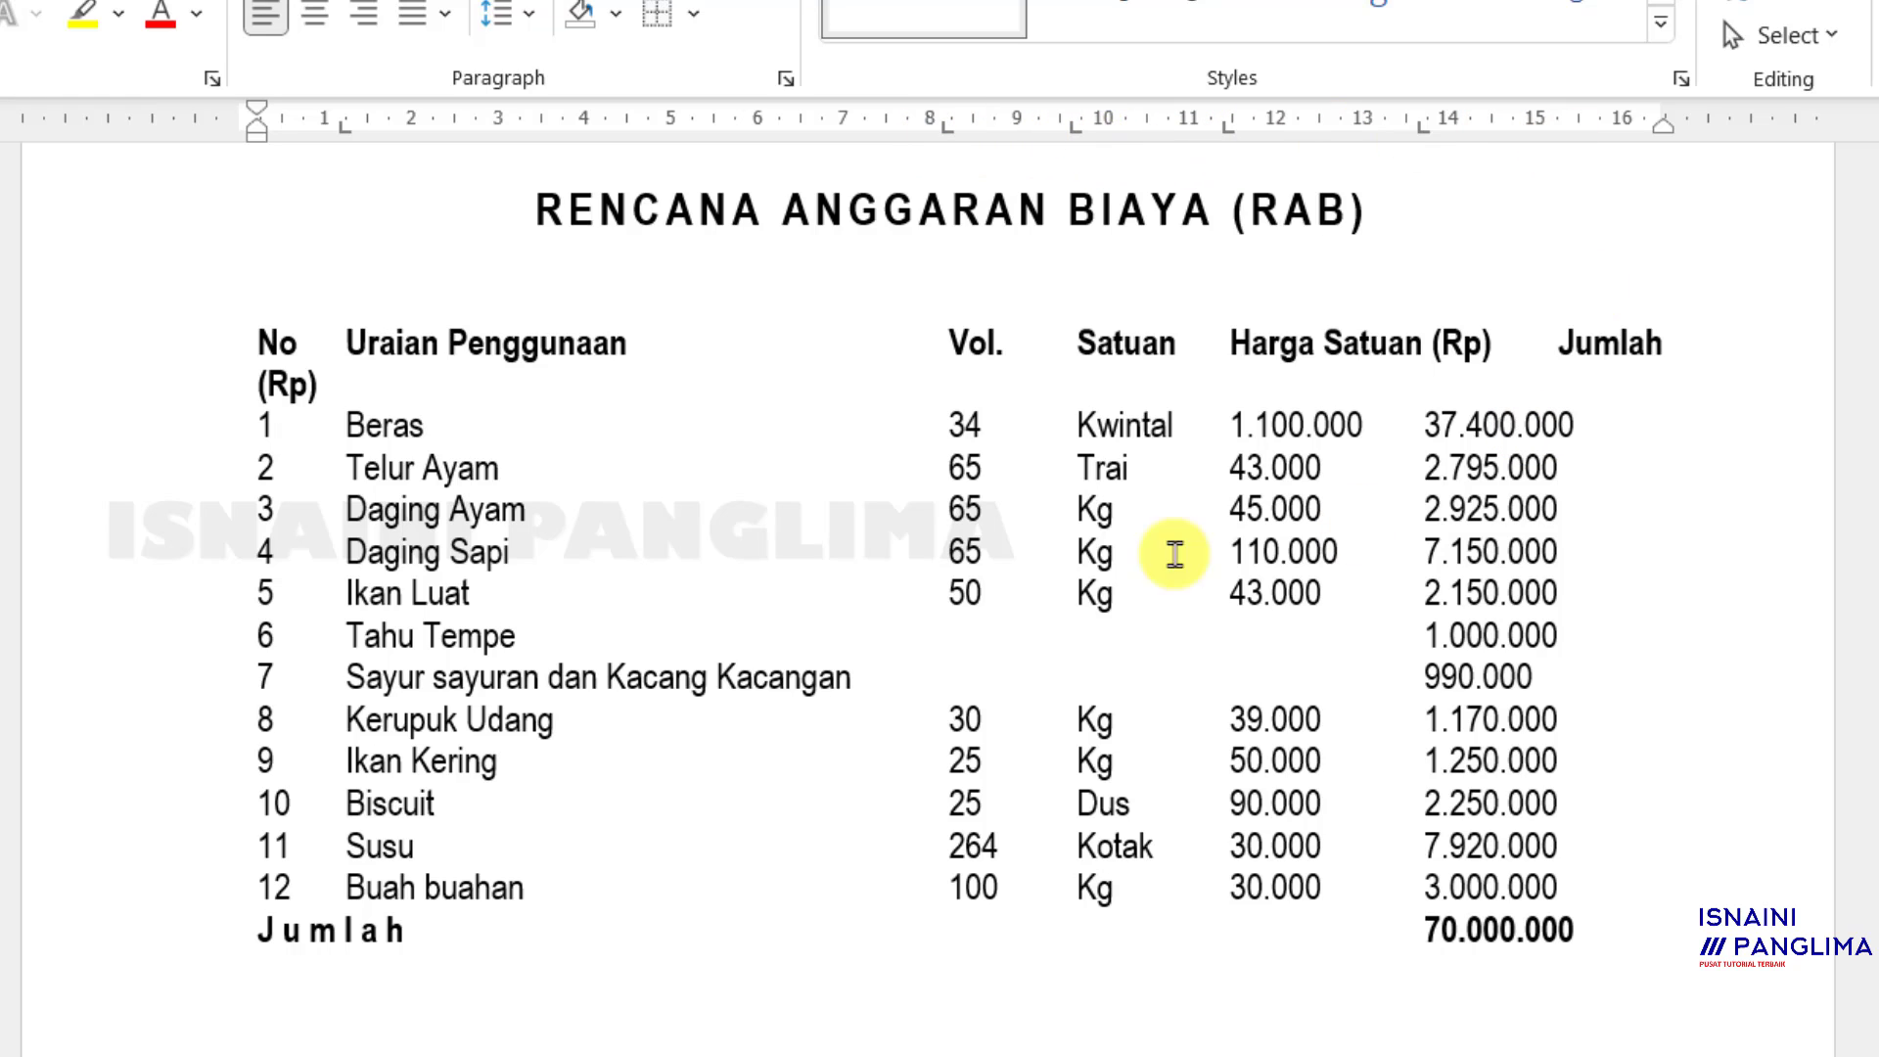
Convert the budget text from No to Jumlah into a tab-separated table with AutoFit to contents
left_click_drag(262, 353, 1679, 940)
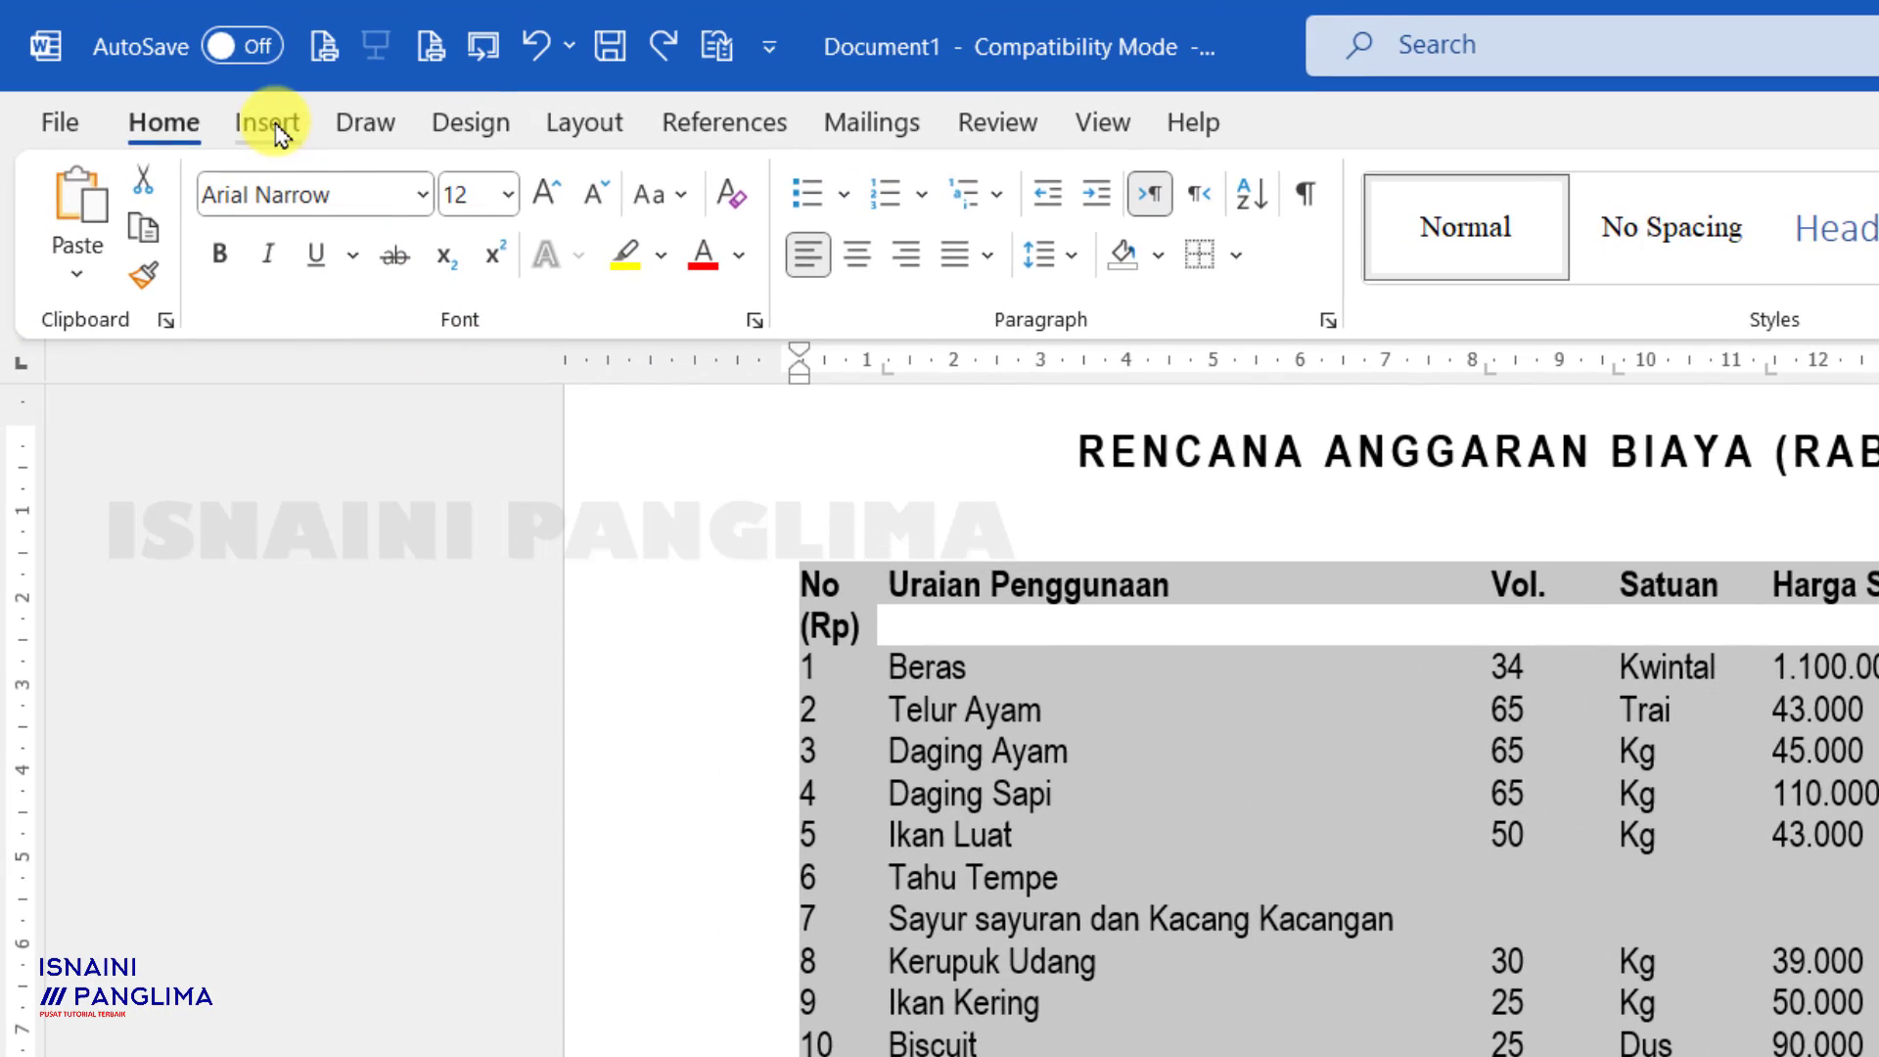
left_click(269, 124)
left_click(310, 281)
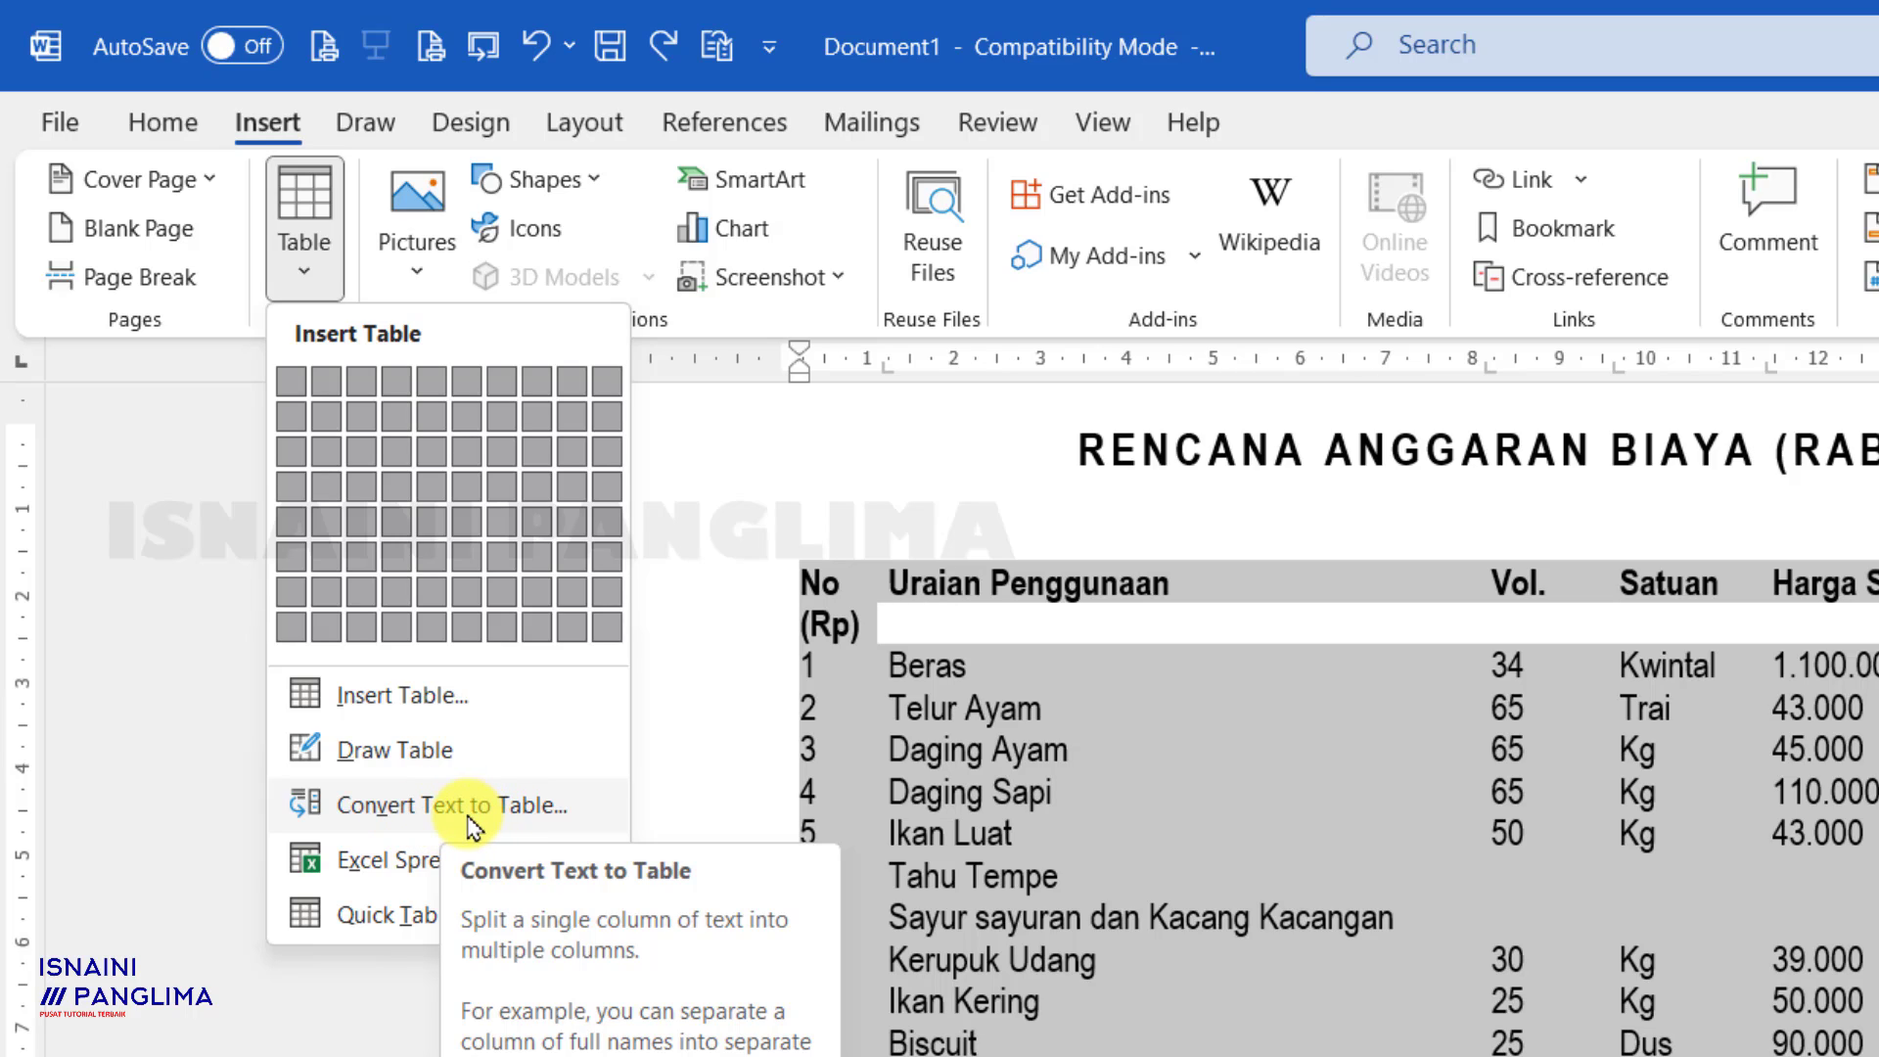
left_click(497, 808)
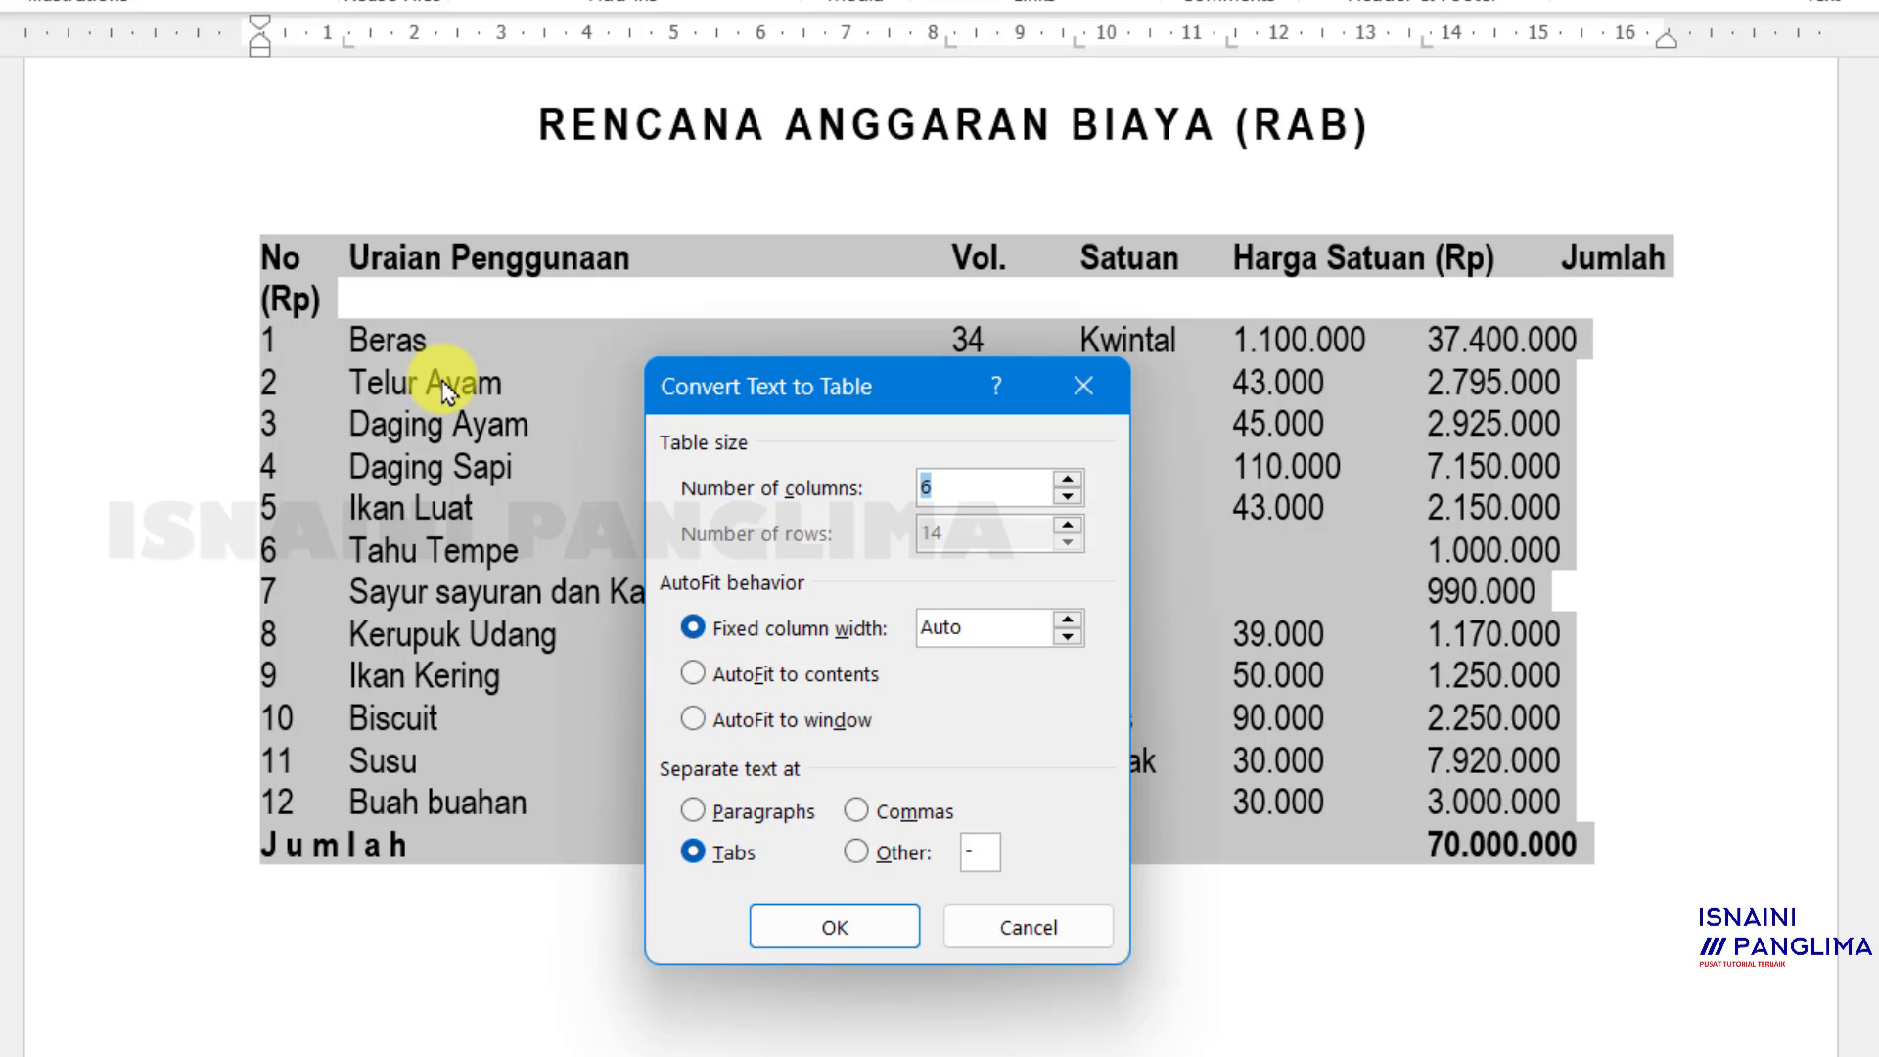
left_click(695, 675)
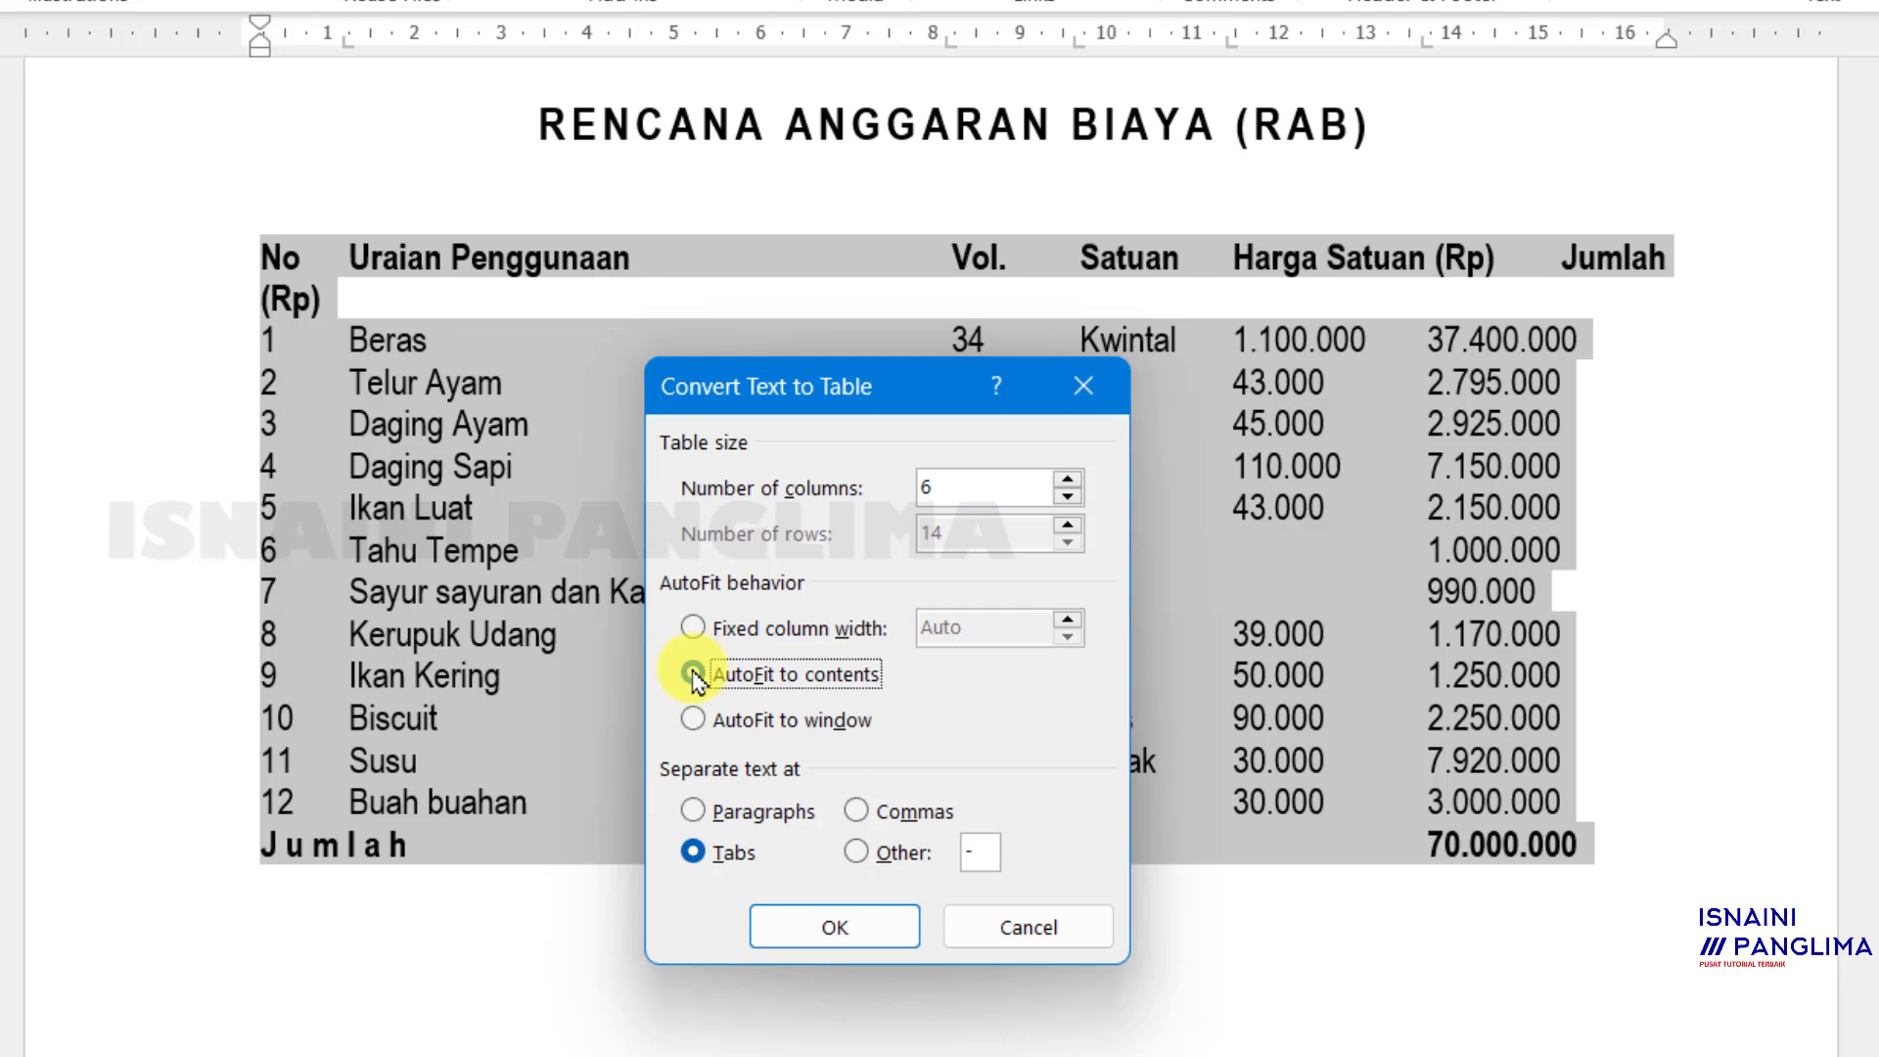
left_click(861, 932)
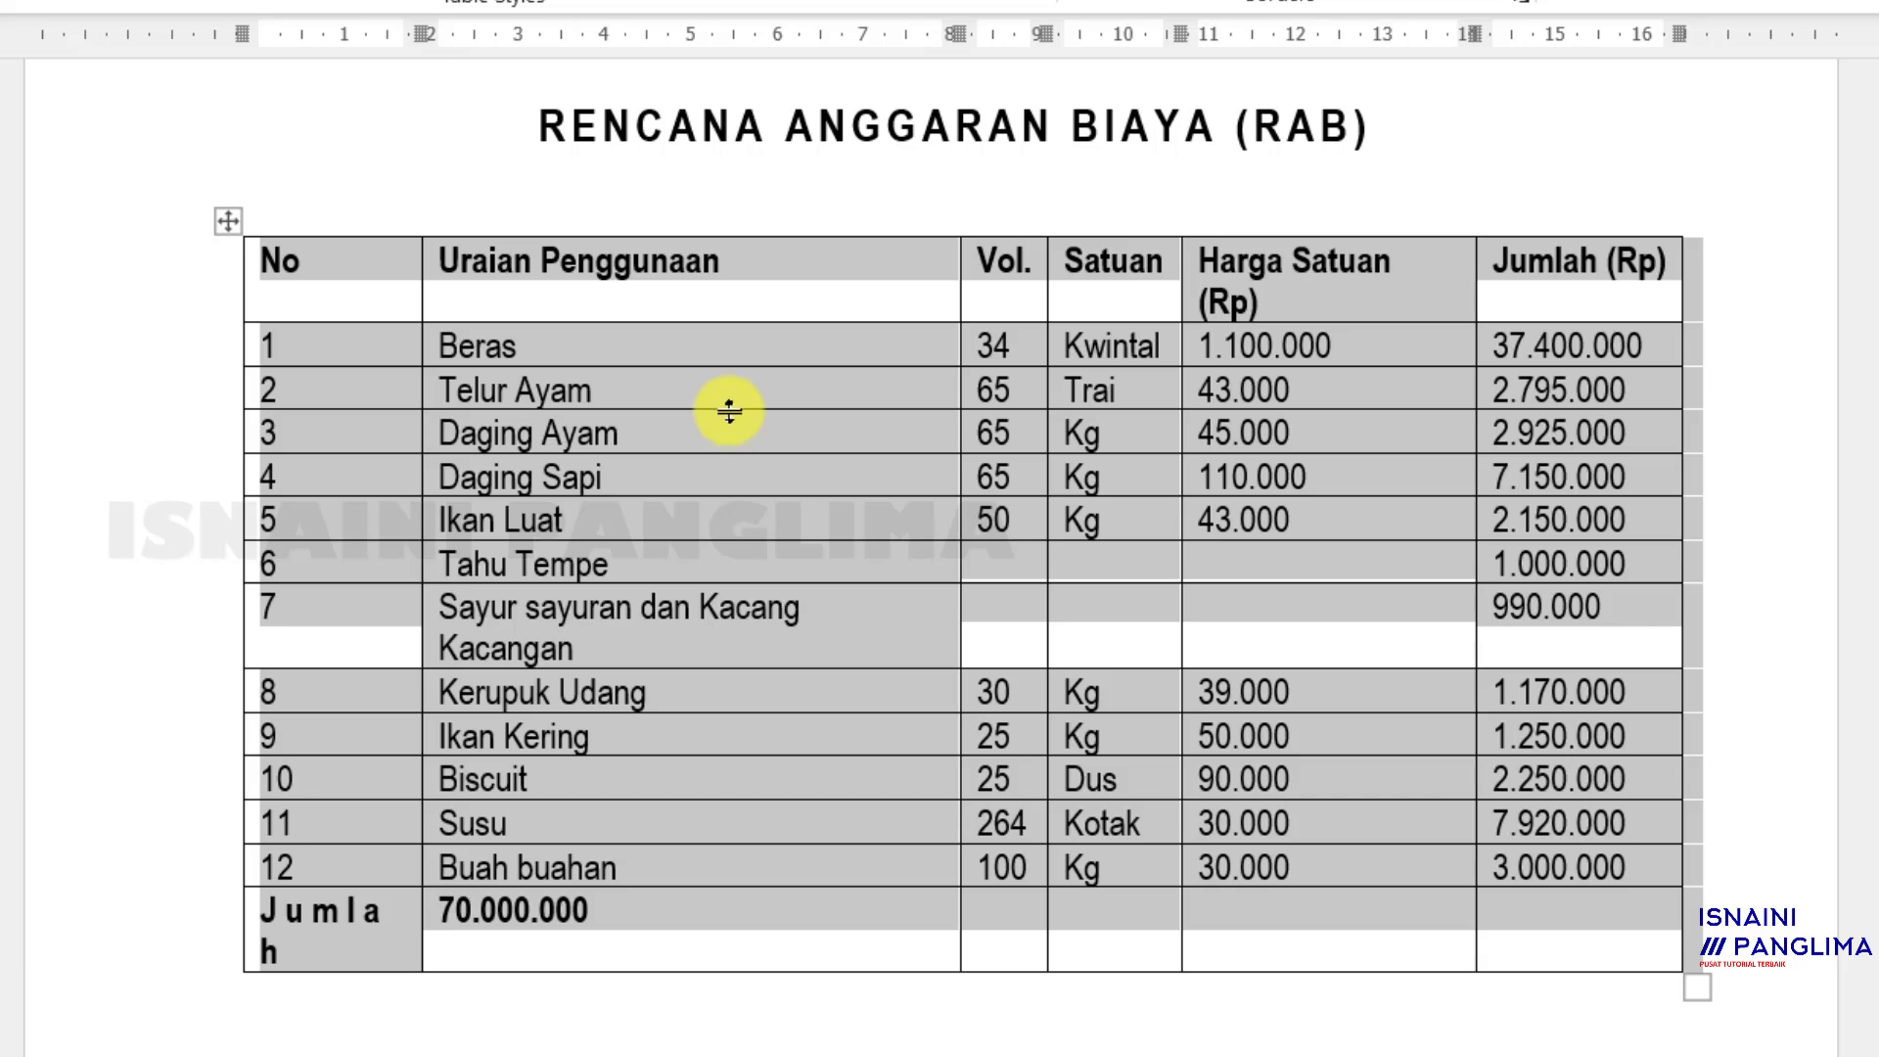
Put 70.000.000 in the Jumlah (Rp) column and merge the first five Jumlah-row cells, centred
left_click(743, 360)
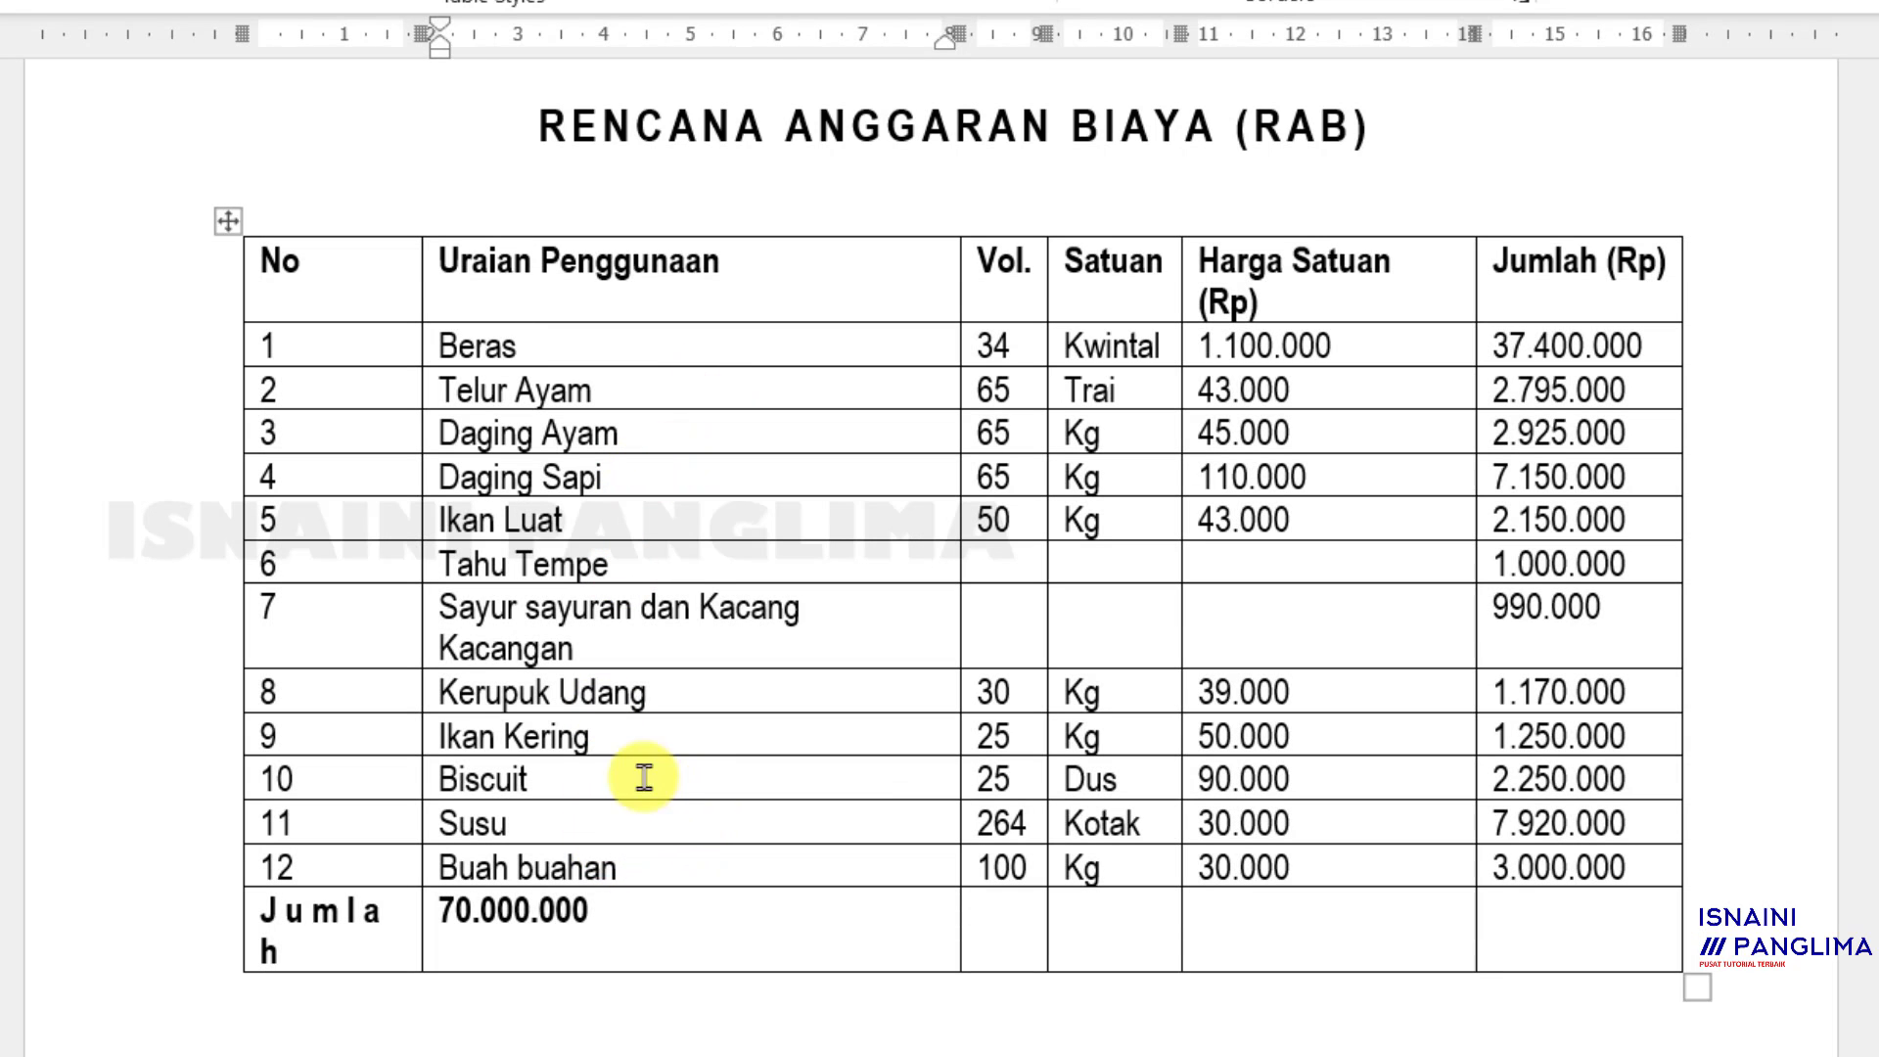
left_click_drag(440, 920, 1498, 915)
left_click(665, 840)
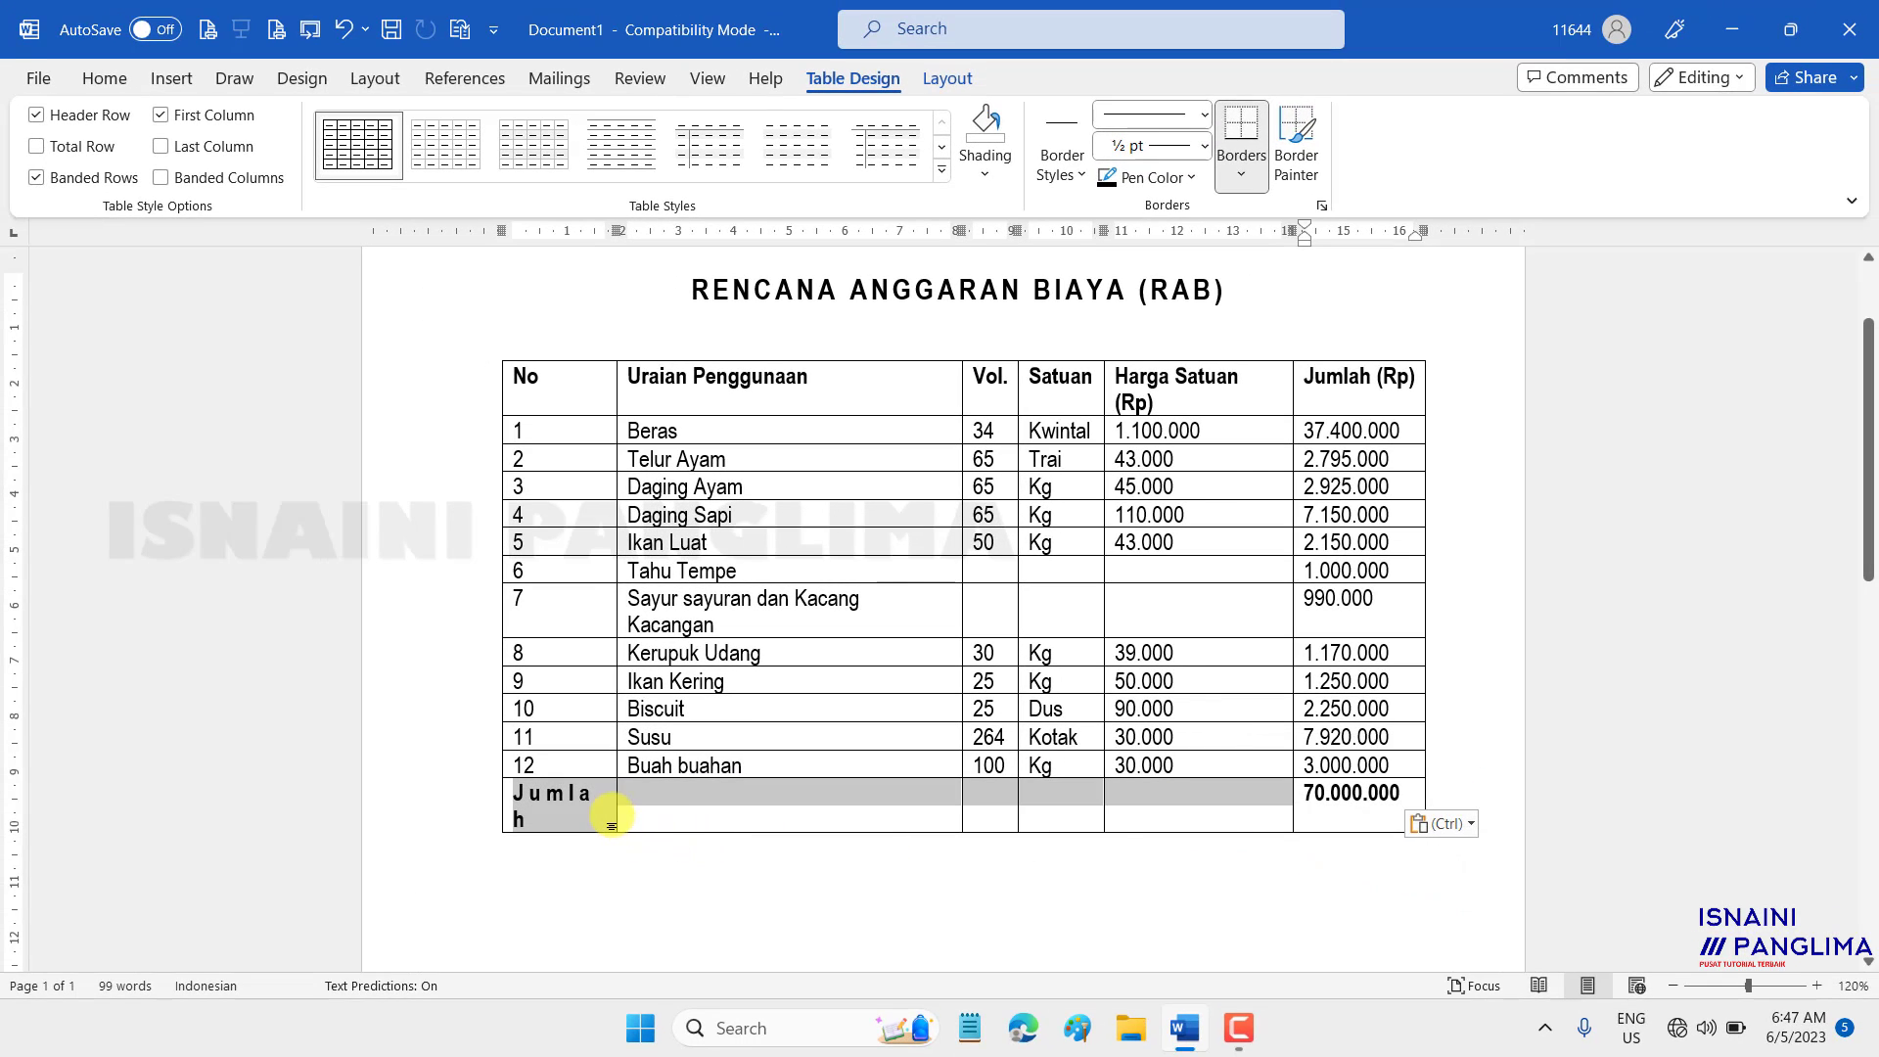
left_click(947, 78)
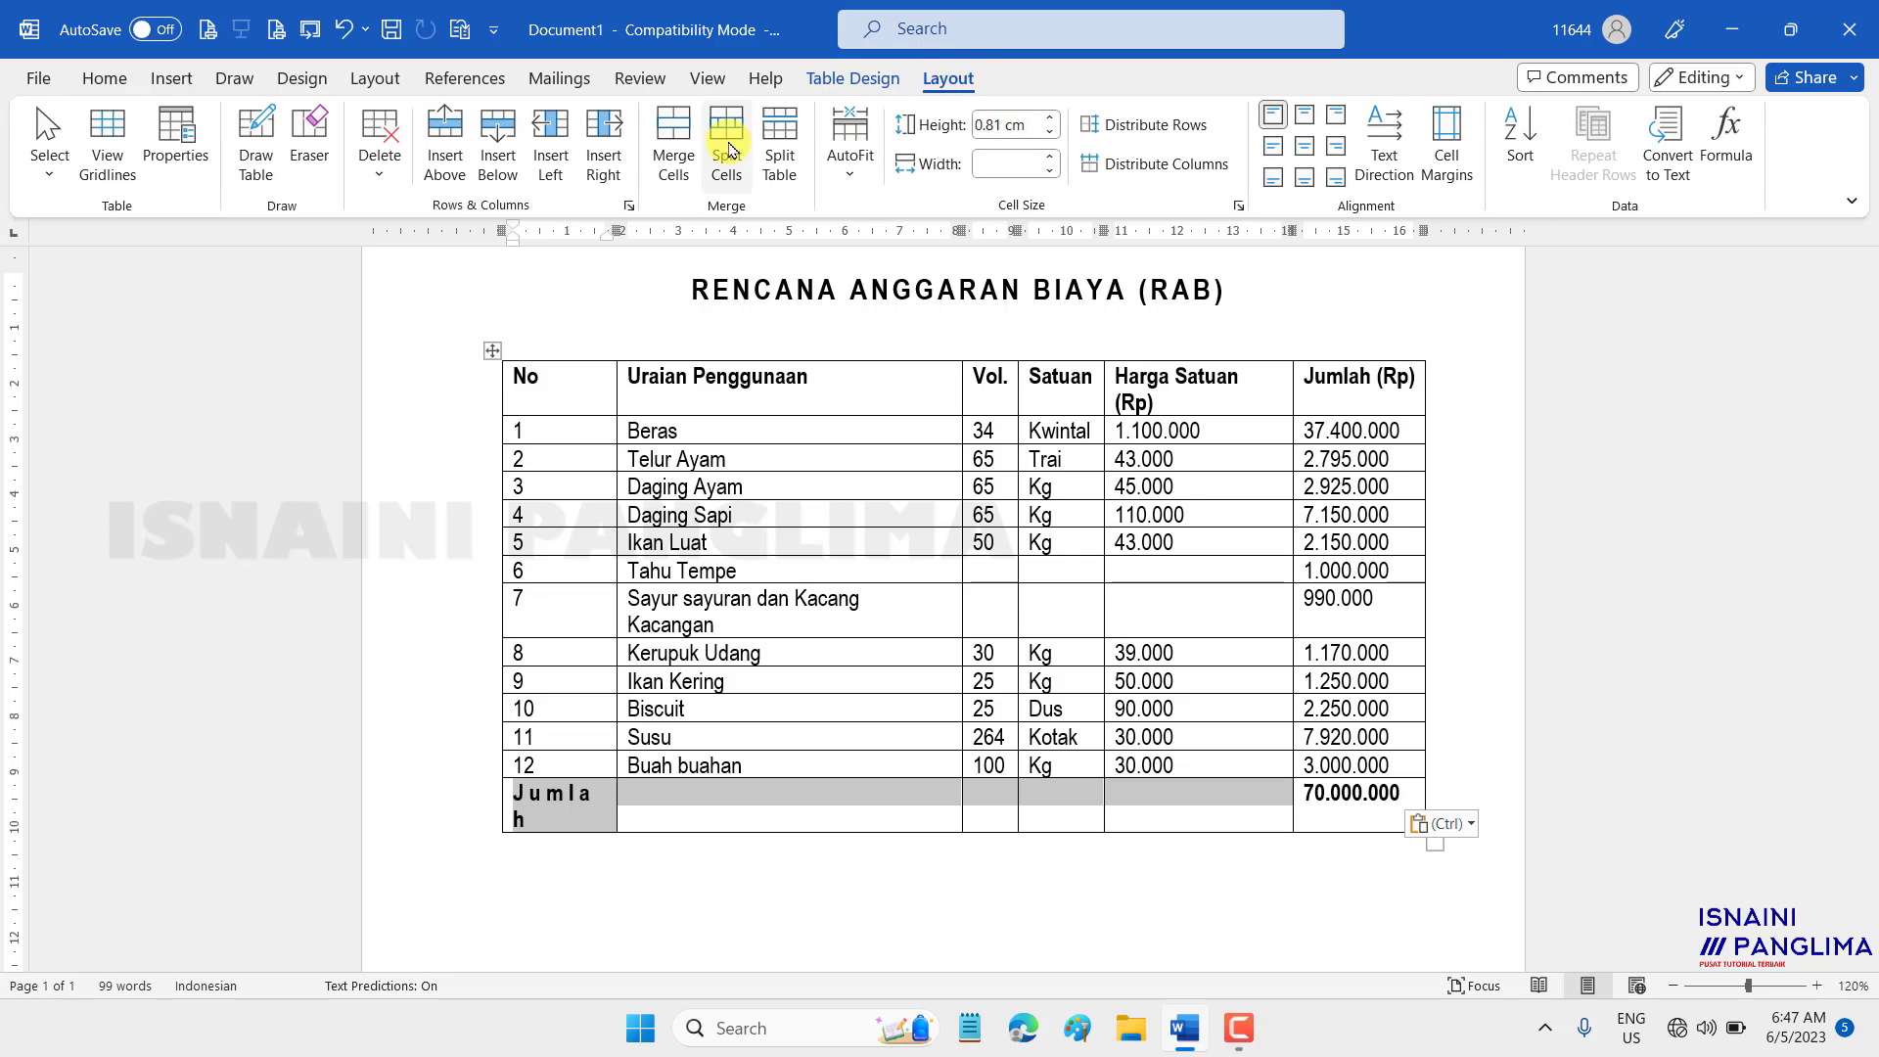
left_click(674, 142)
left_click(1304, 146)
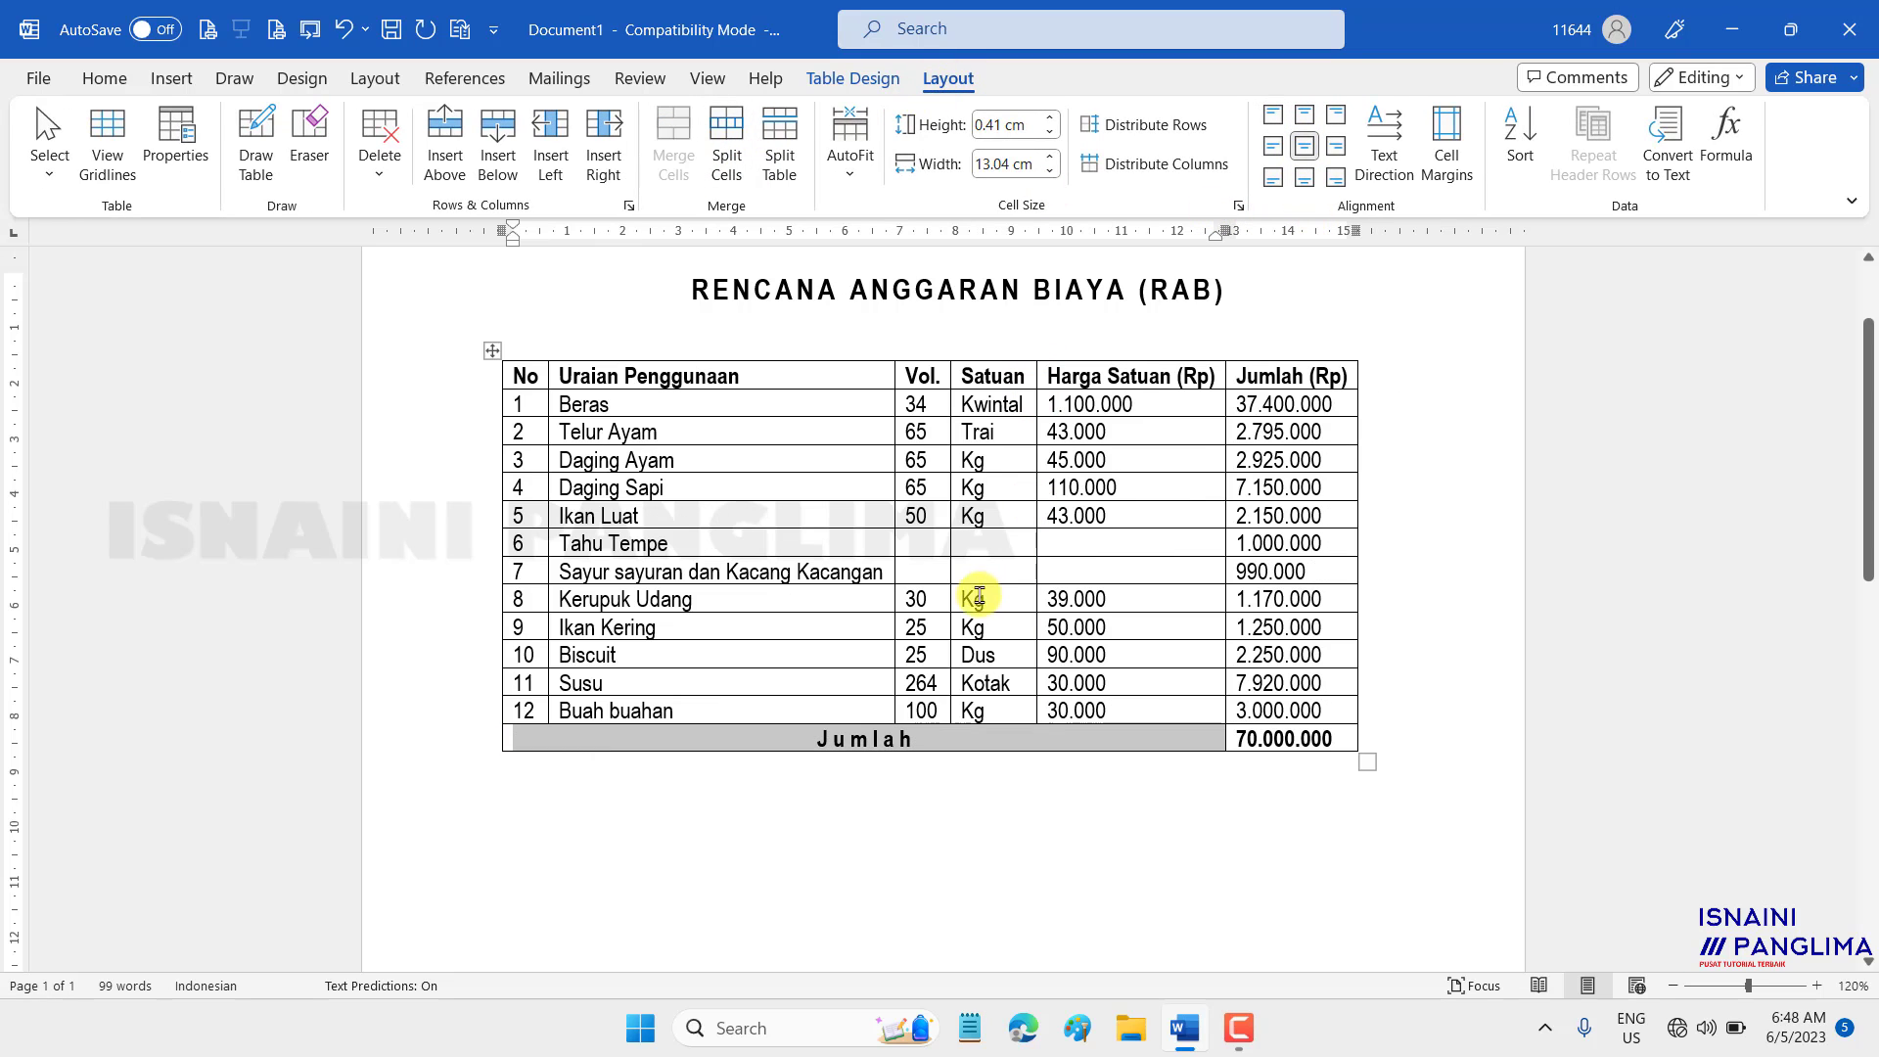
left_click(846, 499)
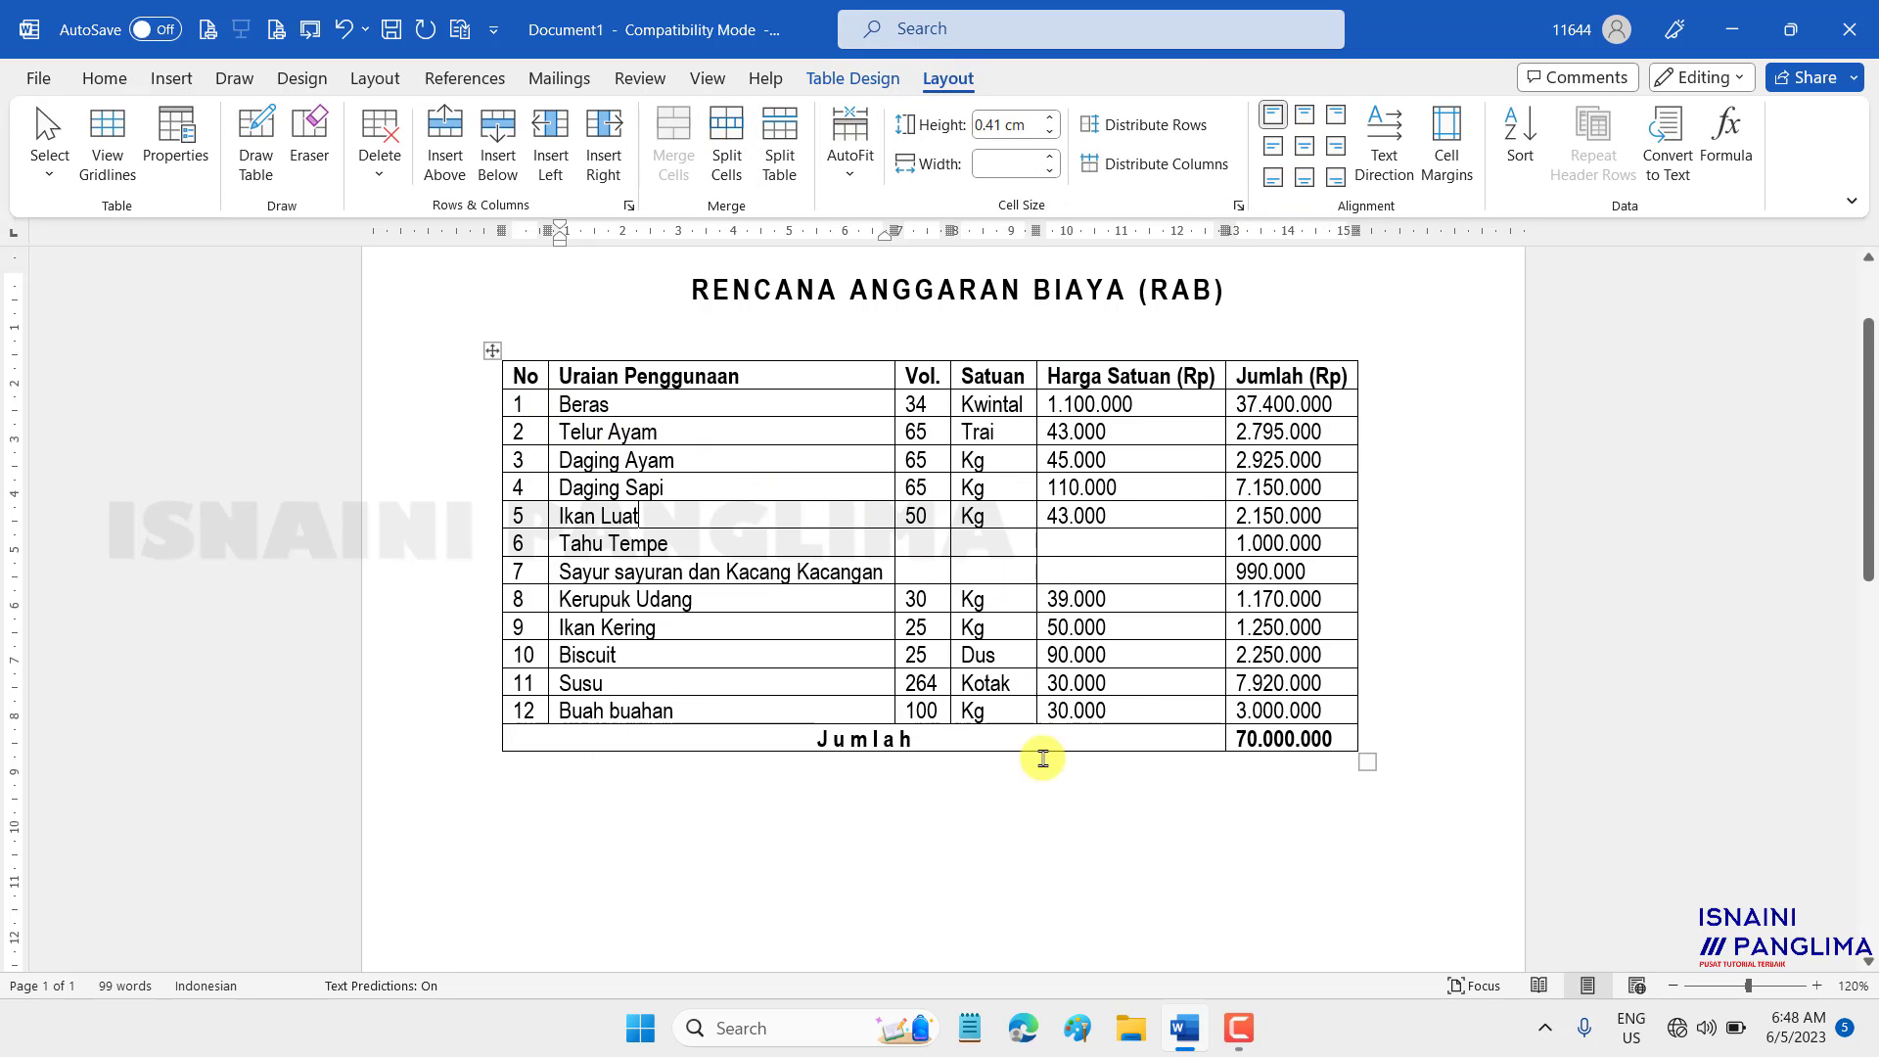